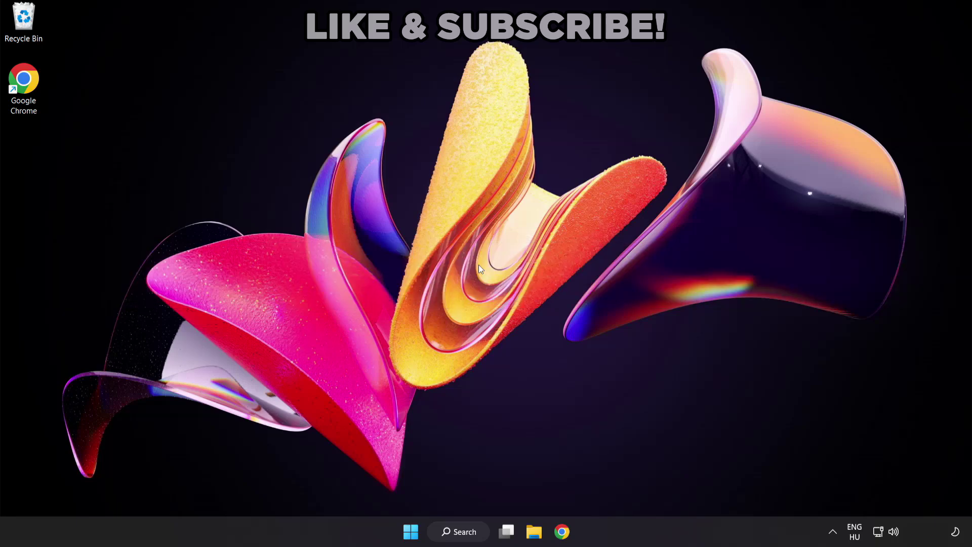
Step: Search Windows for 'device manager' so Device Manager appears as the best match
click(471, 537)
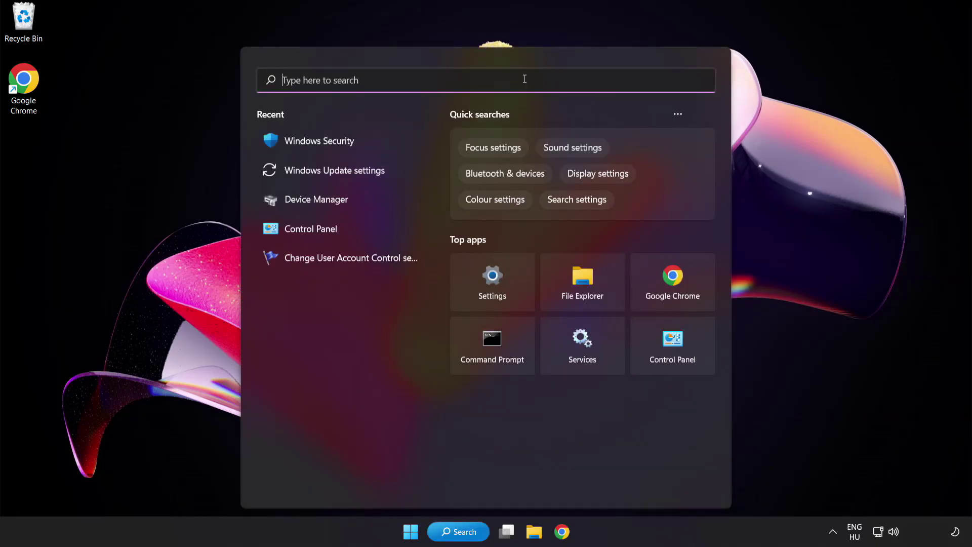
text(device ma)
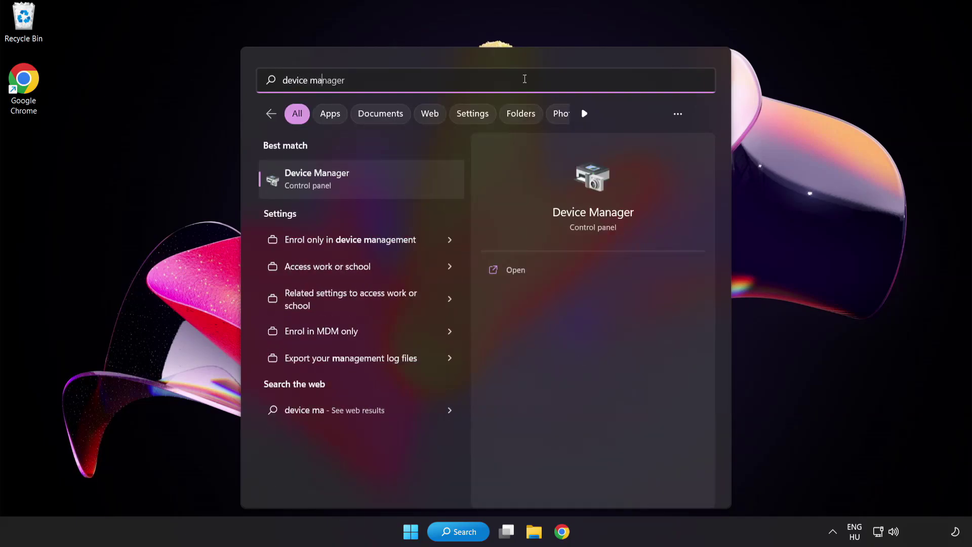
text(nager)
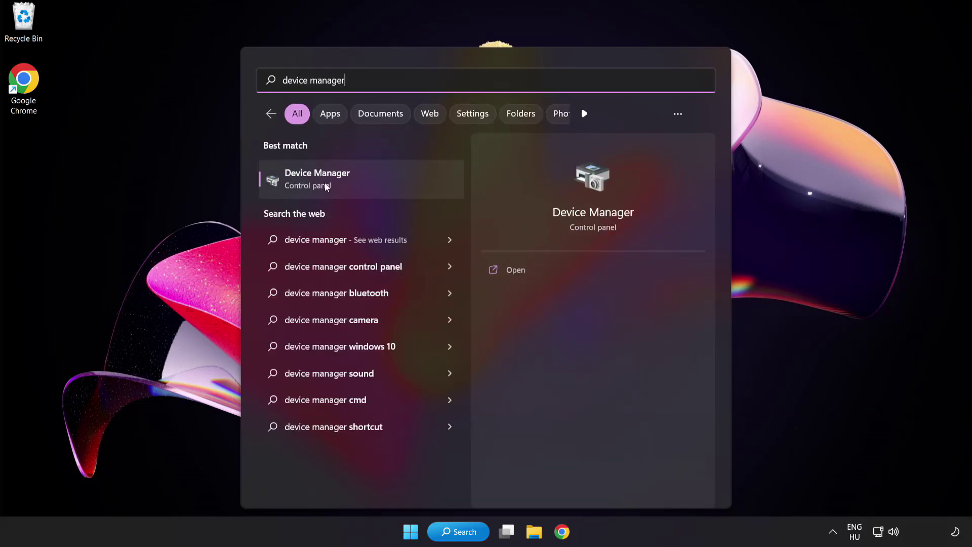
Step: Open Device Manager and bring up the VMware SVGA 3D adapter's actions under Display adapters
click(388, 181)
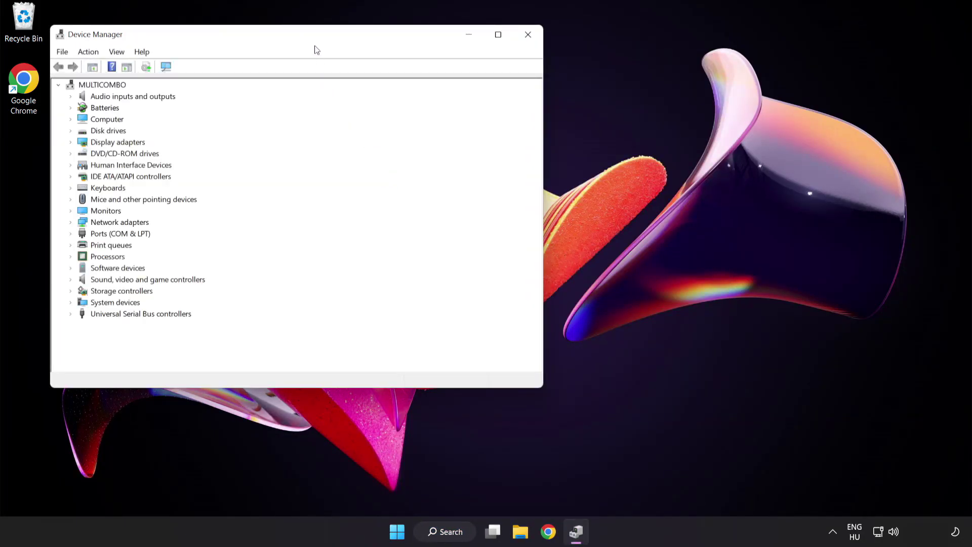
drag(314, 35, 476, 101)
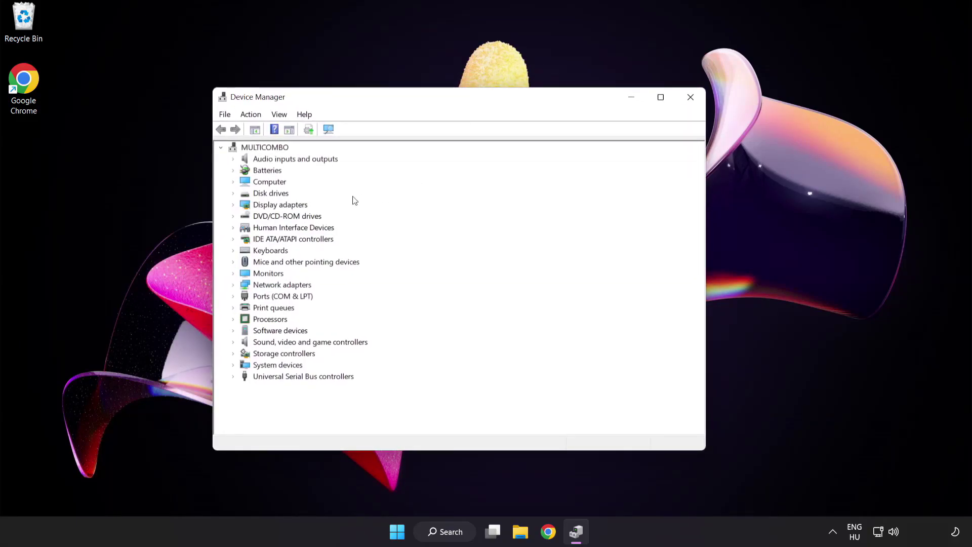
click(292, 207)
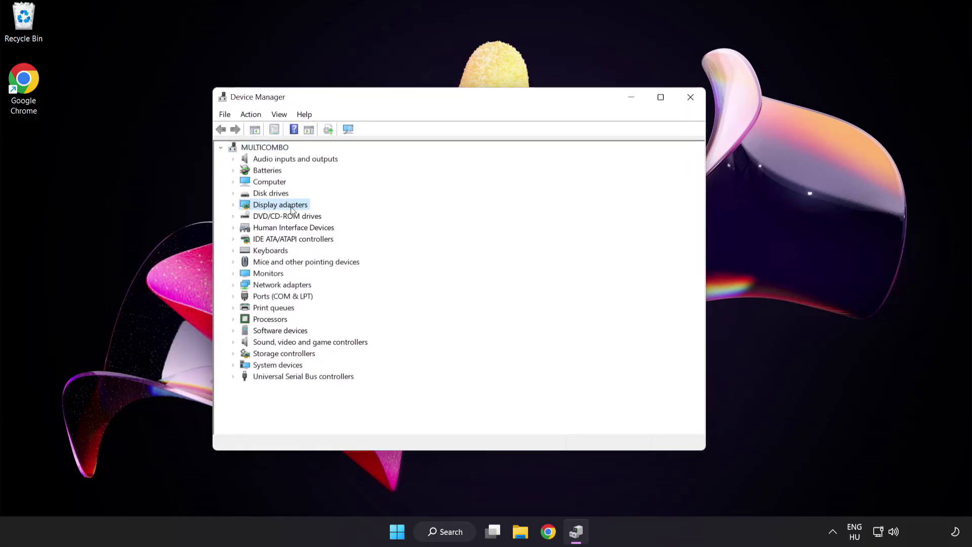
click(234, 205)
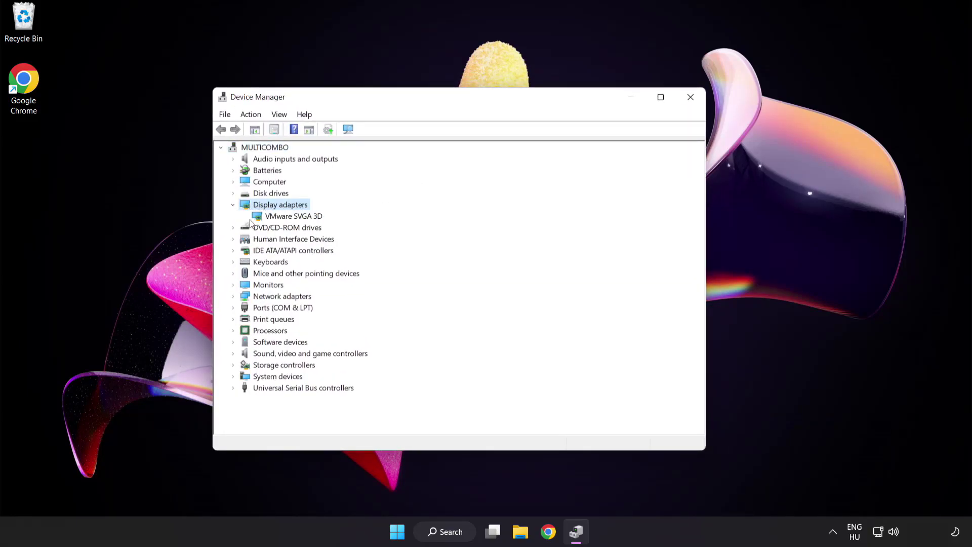
click(251, 219)
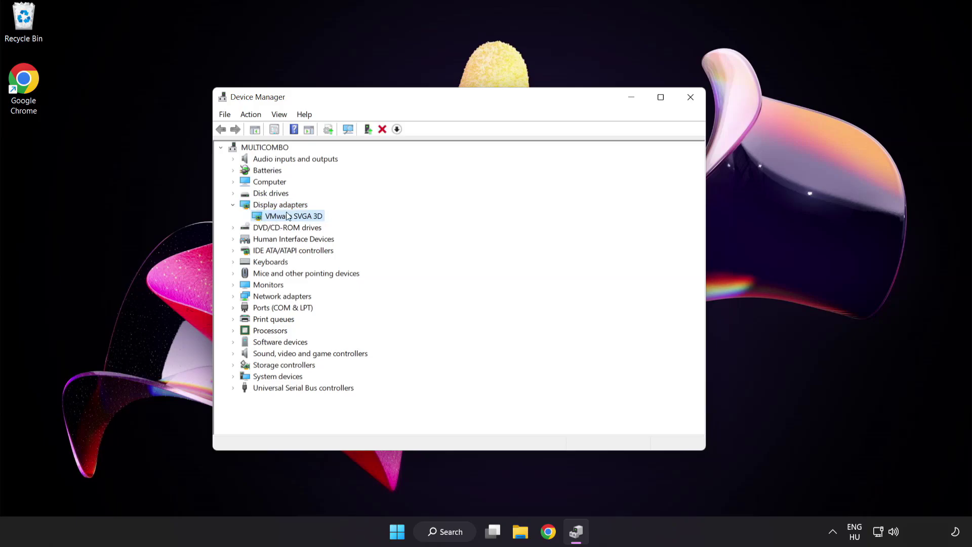
right_click(287, 216)
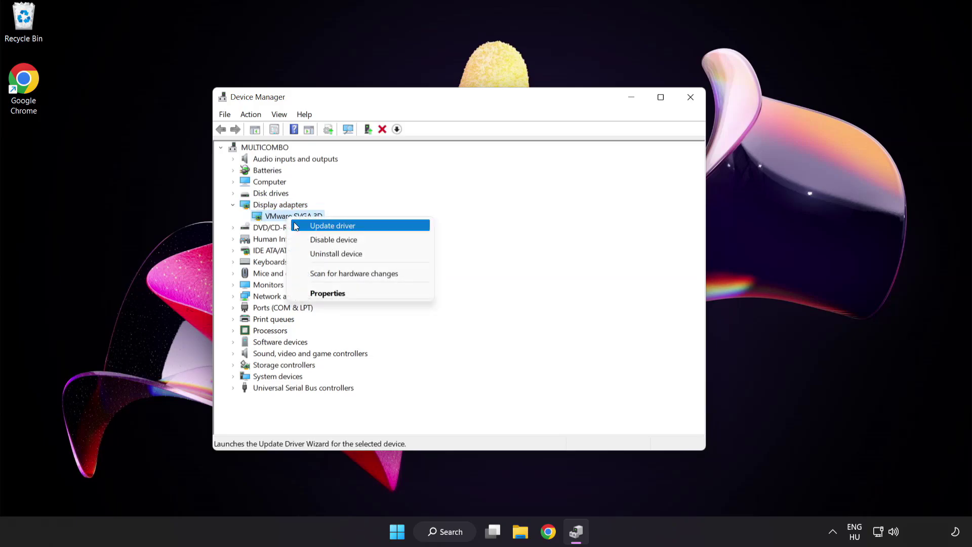
Step: Automatically search for a VMware SVGA 3D driver, find it current, and close Device Manager
click(377, 228)
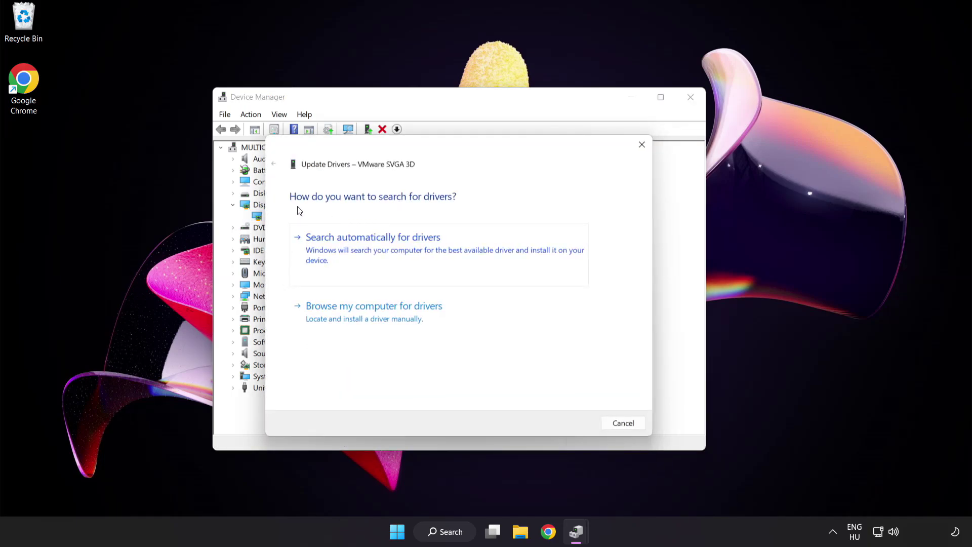
click(423, 248)
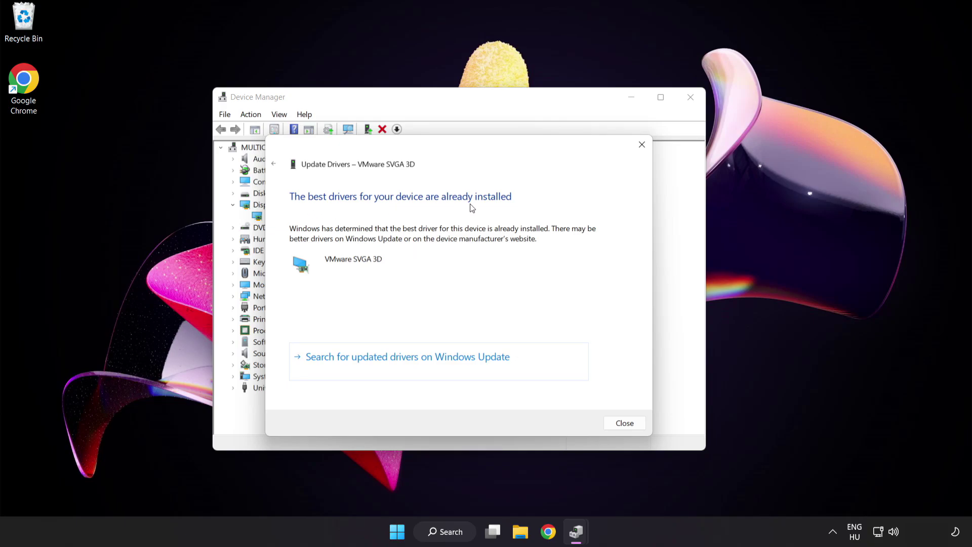
click(621, 425)
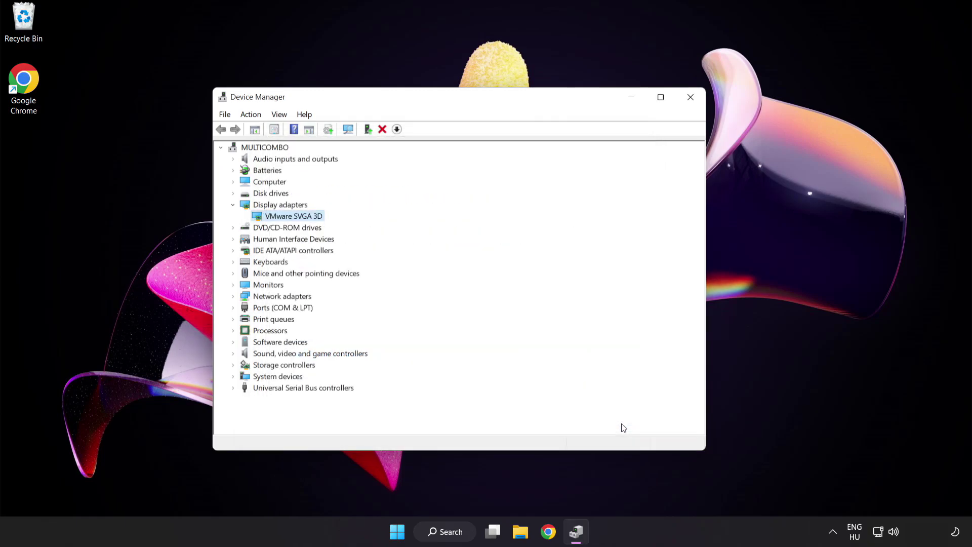
click(690, 99)
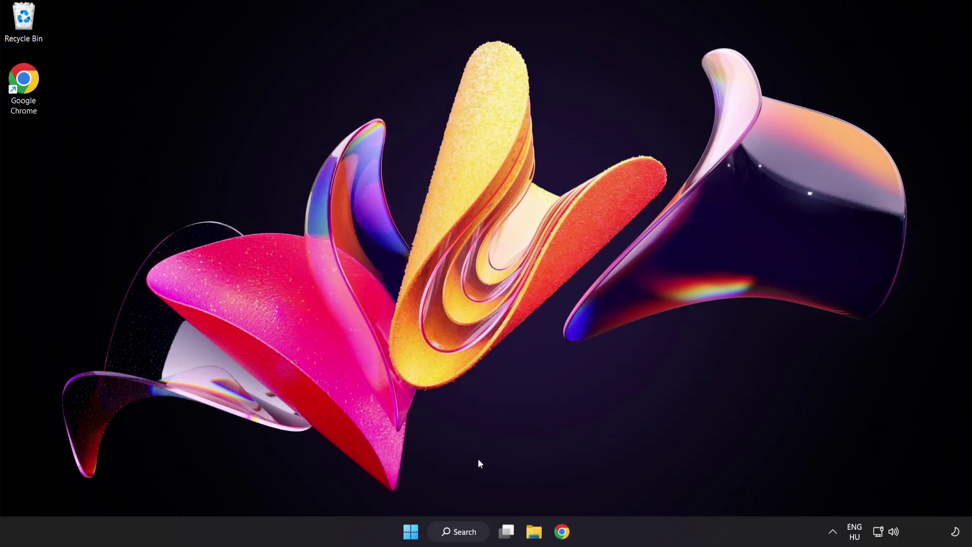
Step: Search Windows for 'update' so Windows Update settings appears as the best match
click(460, 531)
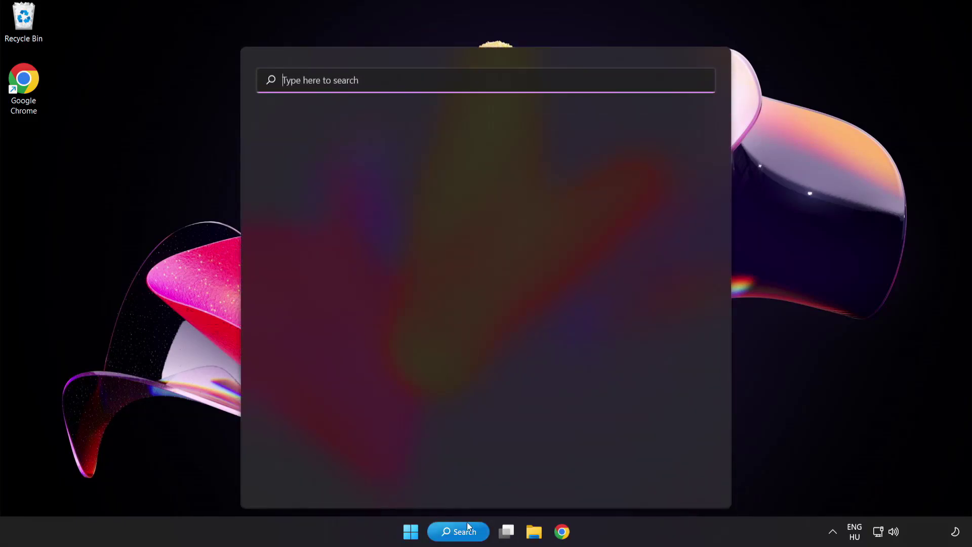
text(u)
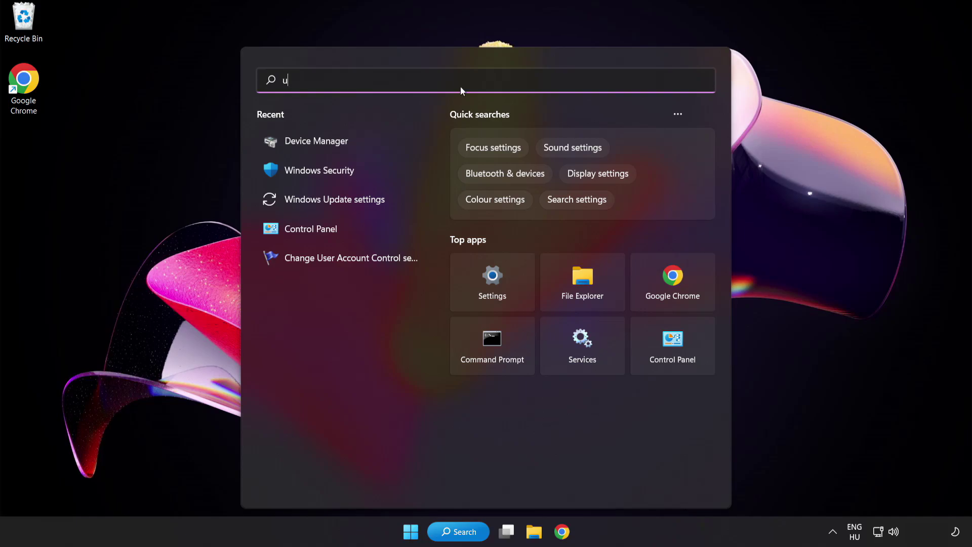
text(pdate)
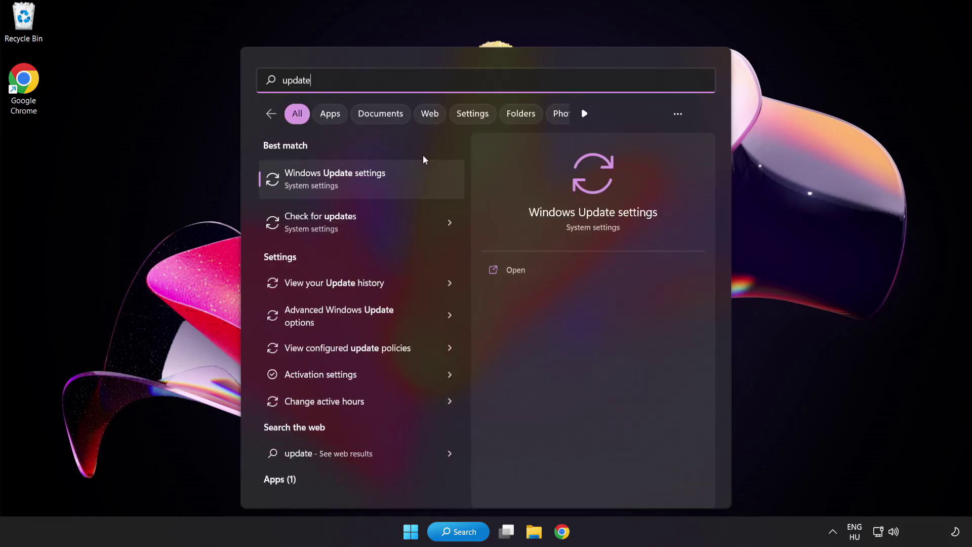
Step: Run a Windows Update check in Settings, find no new updates, and close Settings
click(371, 184)
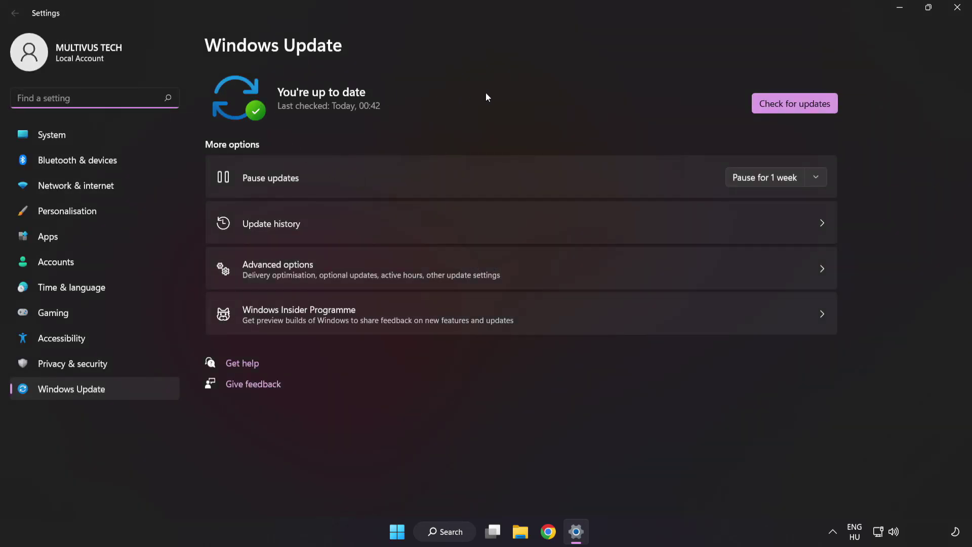
click(791, 109)
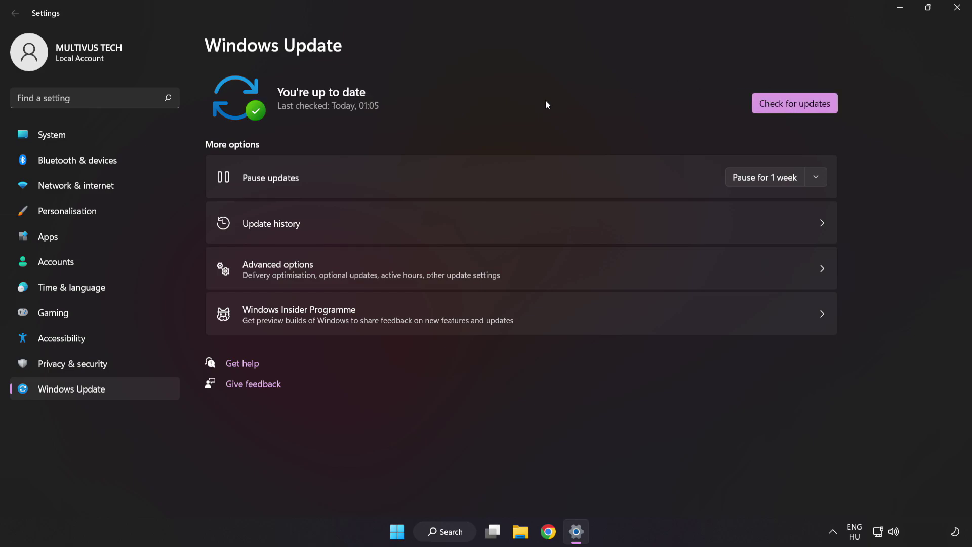
click(956, 9)
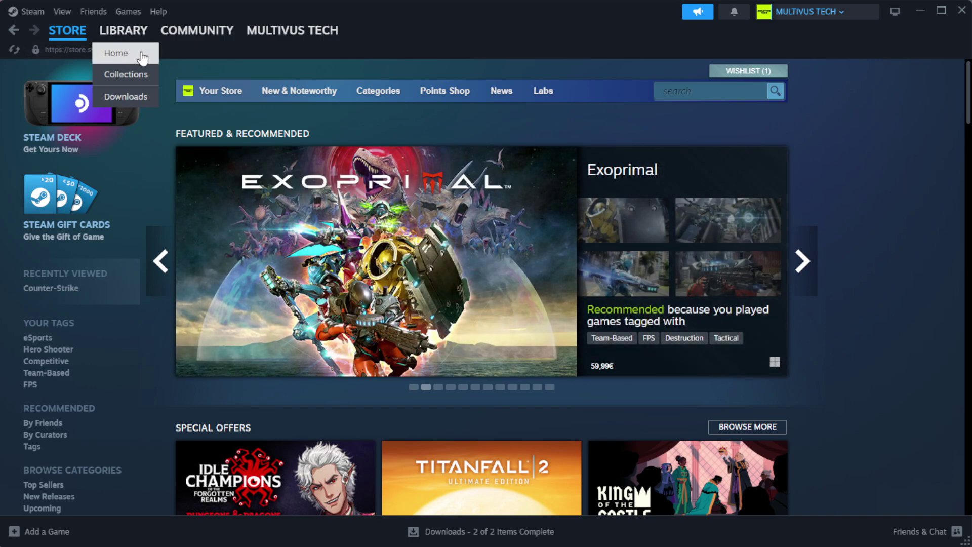
Step: Open the Steam Library and show options for the favourited non-working game
click(141, 54)
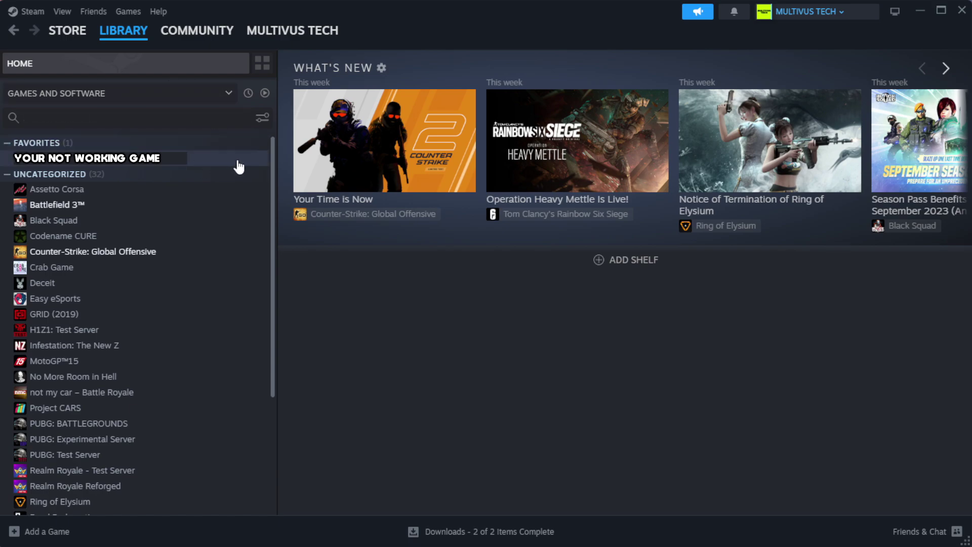
right_click(239, 161)
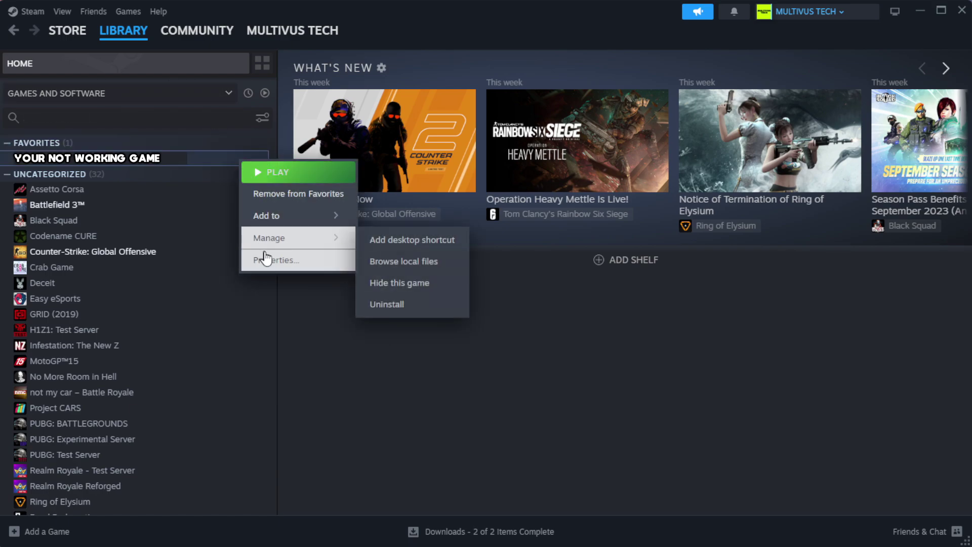
Step: Verify the game's installed files from its Steam Properties, validating all 1039 files
click(305, 262)
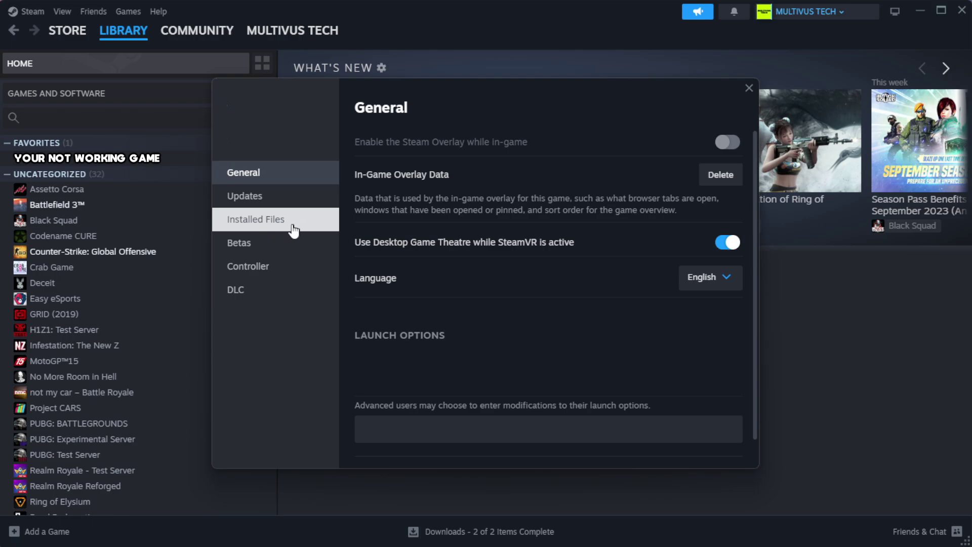
click(319, 230)
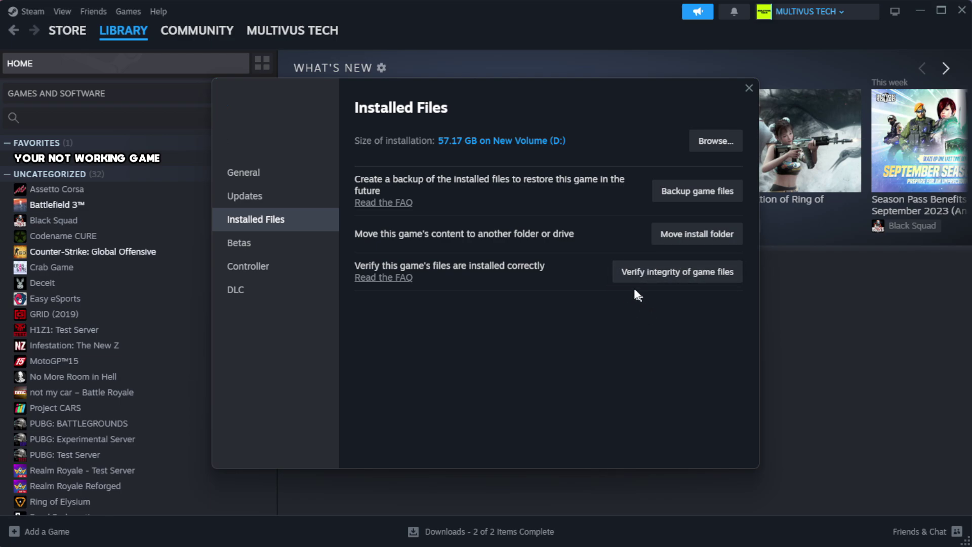
click(682, 281)
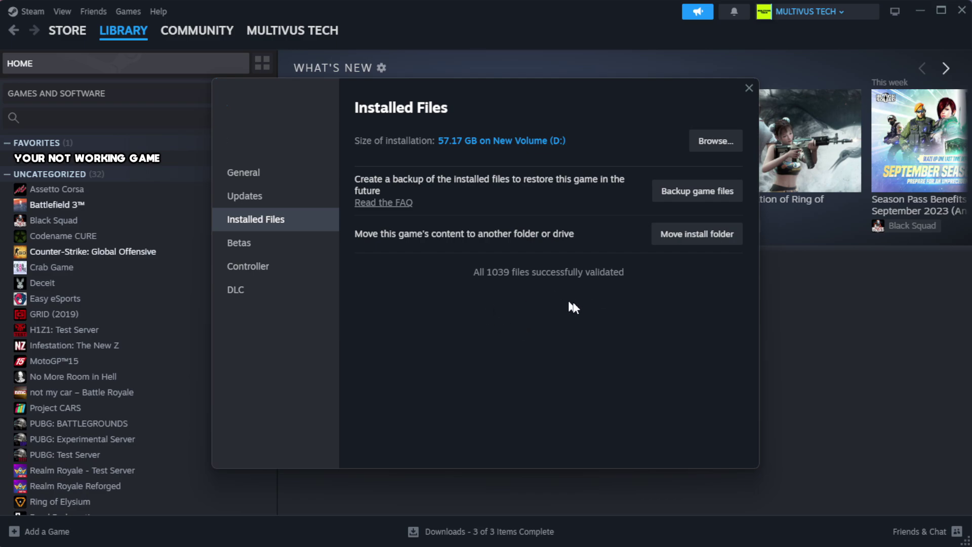
Step: Browse to the game's install folder and show the YOUR NOT WORKING GAME shortcut's actions
click(712, 149)
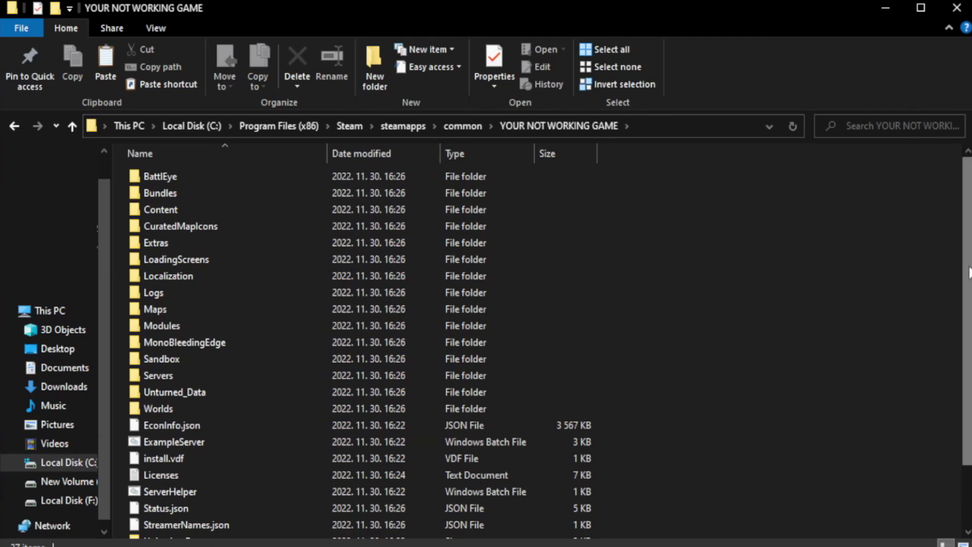
drag(969, 300, 971, 362)
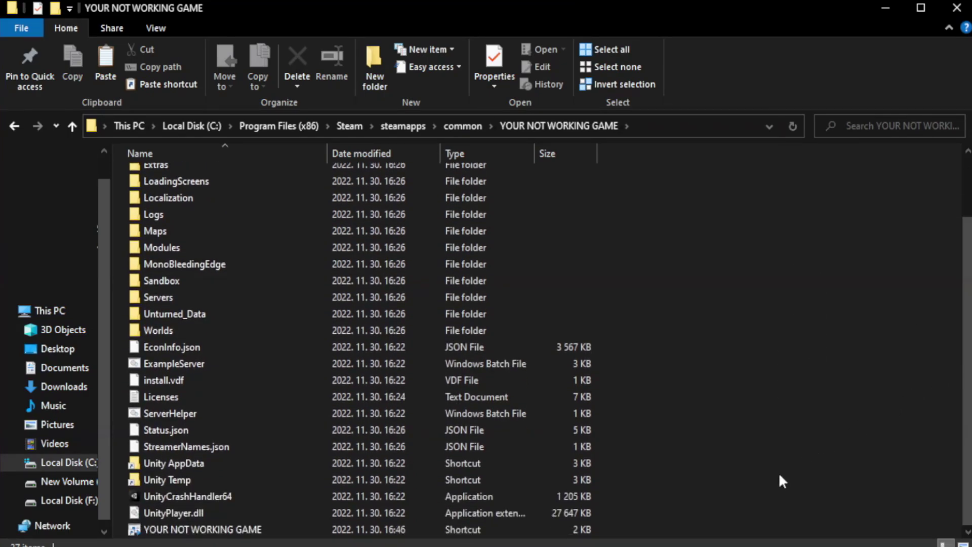
click(384, 532)
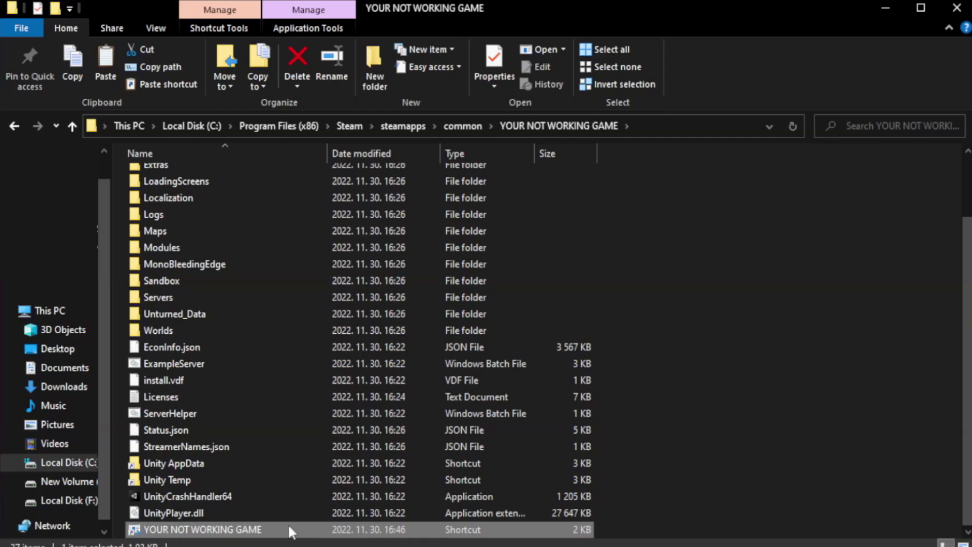
right_click(324, 529)
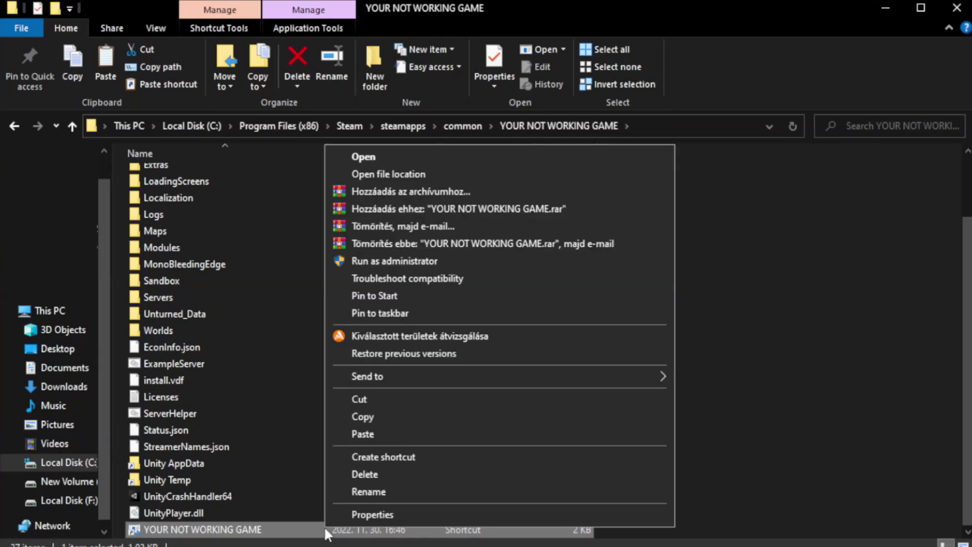
Step: Open the YOUR NOT WORKING GAME shortcut's Properties dialog and move it higher on screen
click(496, 517)
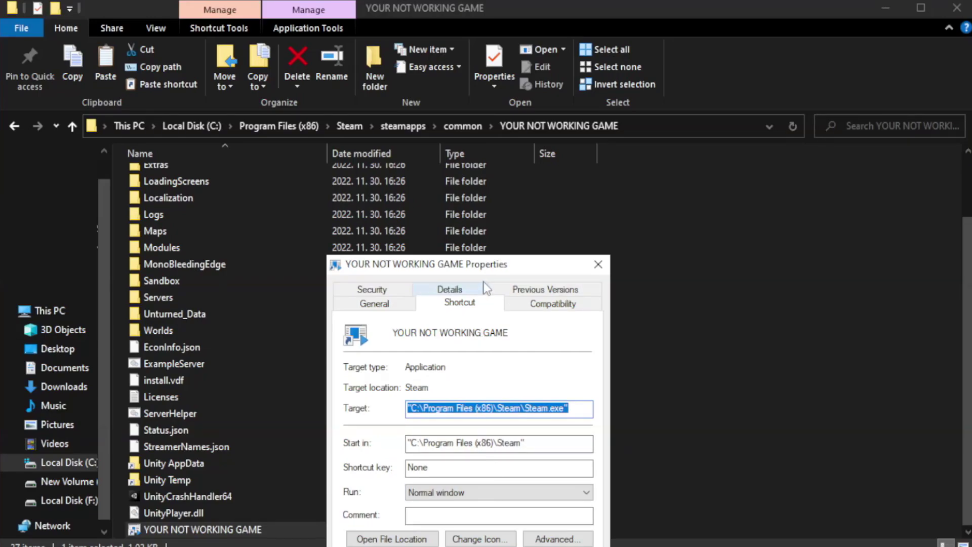
drag(490, 266, 489, 99)
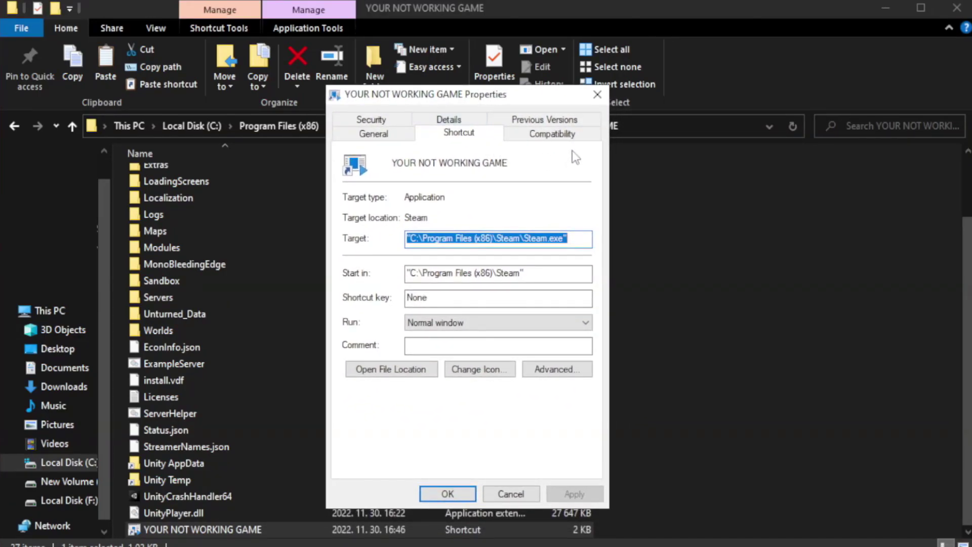
Step: Set the shortcut to Windows 8 compatibility, as administrator, without fullscreen optimizations
click(547, 139)
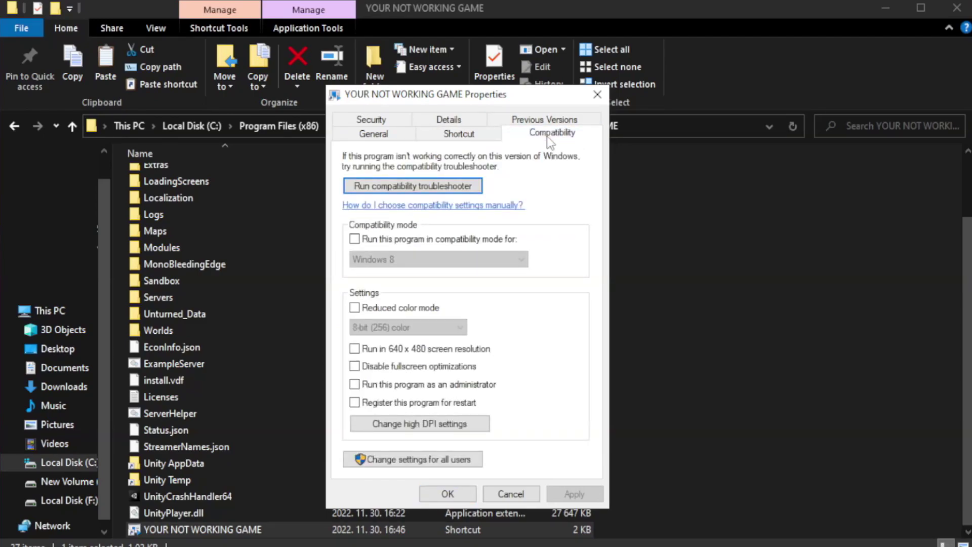
click(384, 238)
click(437, 259)
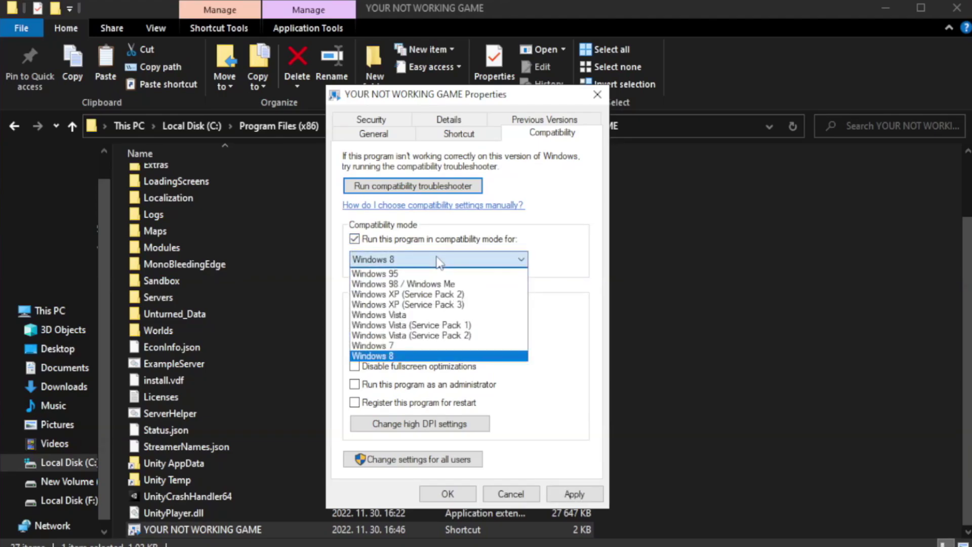
click(411, 356)
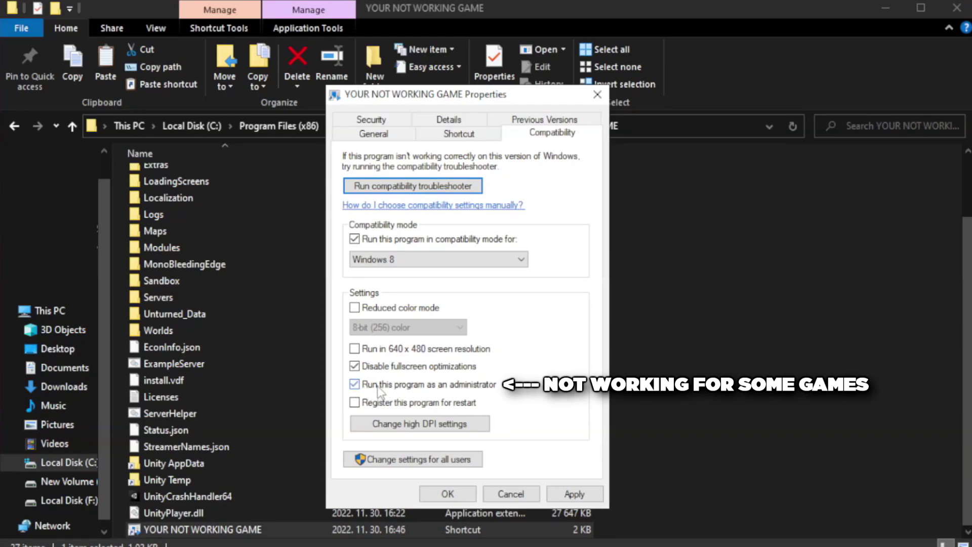
click(575, 494)
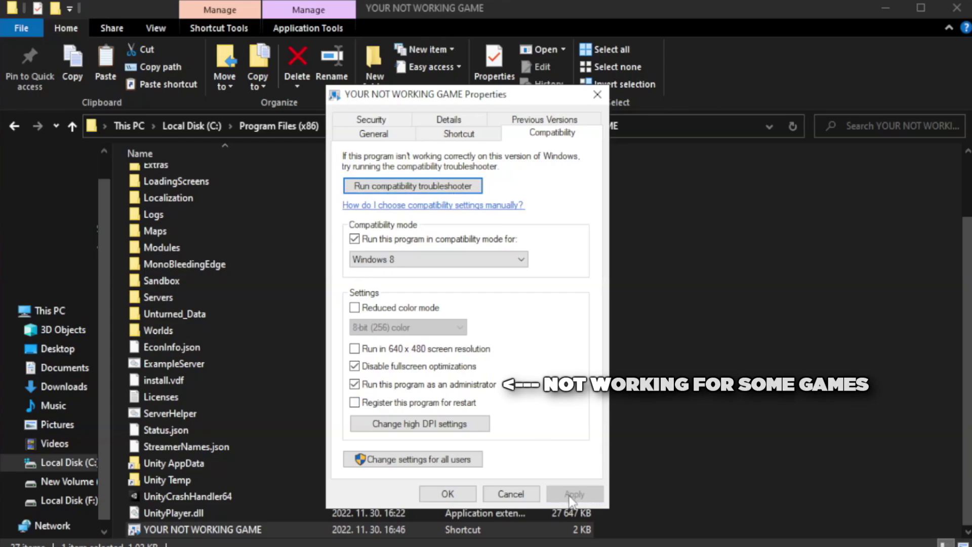
click(447, 495)
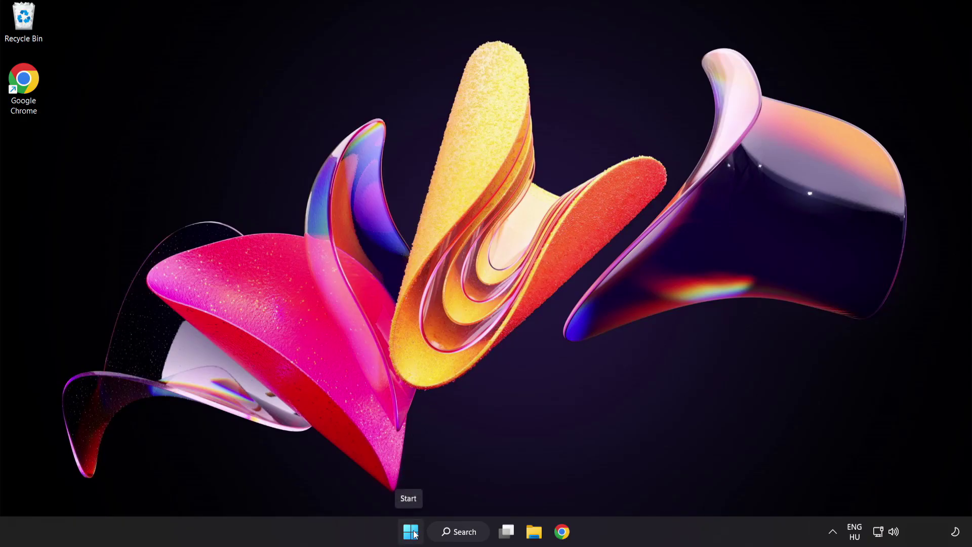
Step: Open Task Manager from the Start button's quick menu and show the Startup apps list
right_click(414, 534)
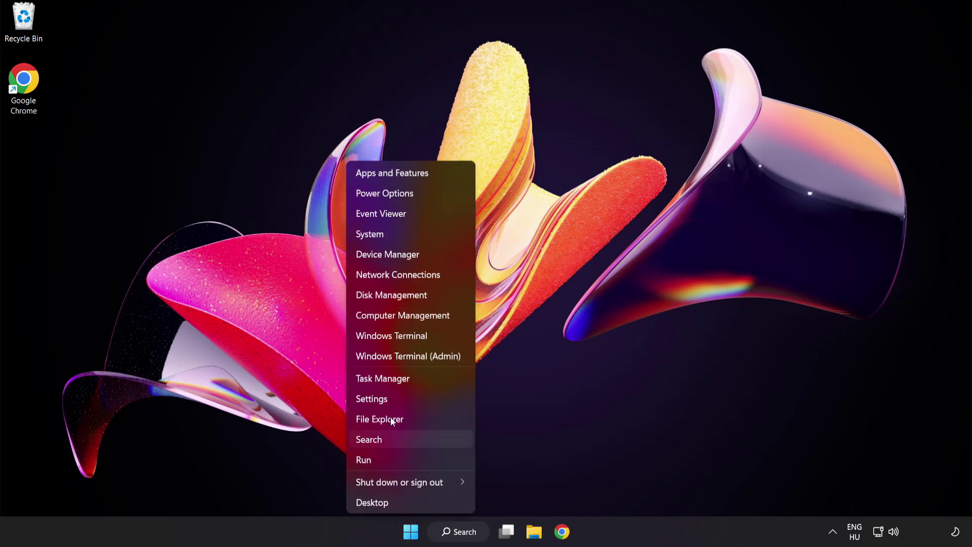
click(419, 378)
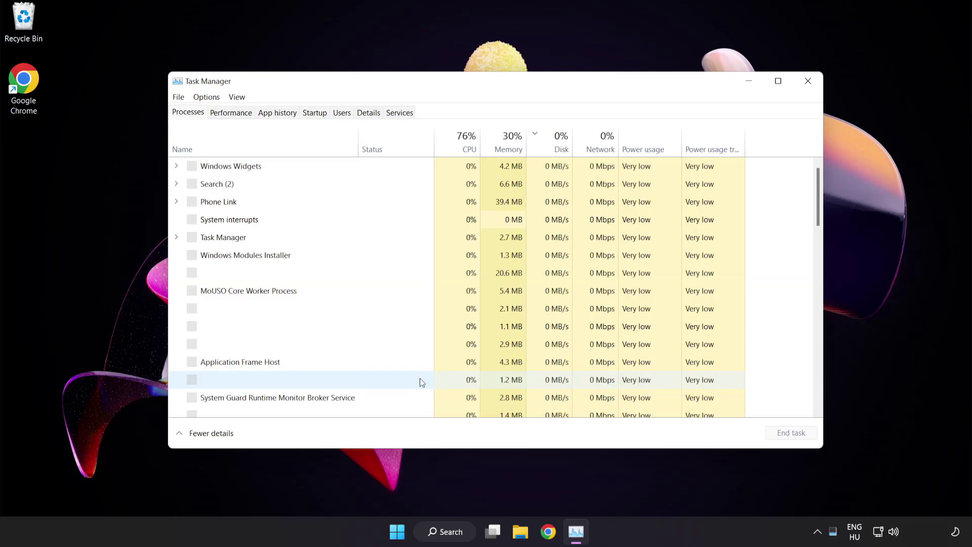
click(314, 113)
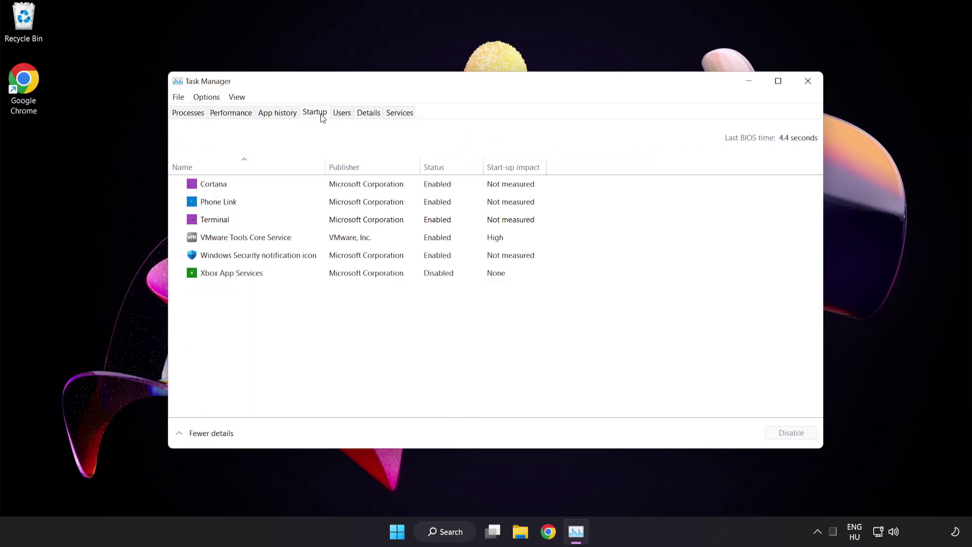
Step: Disable Cortana, Phone Link, Terminal and the Windows Security notification icon at startup
click(321, 189)
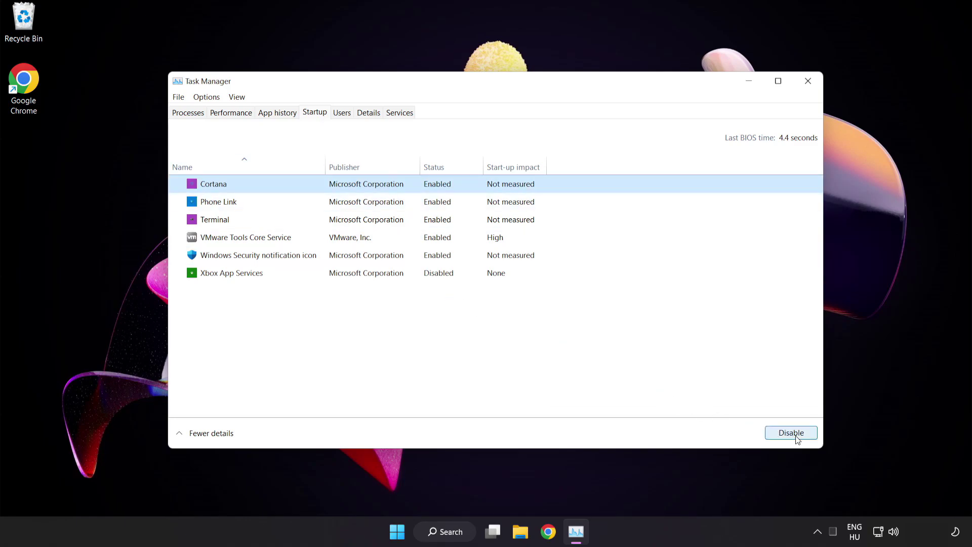
click(795, 438)
click(301, 202)
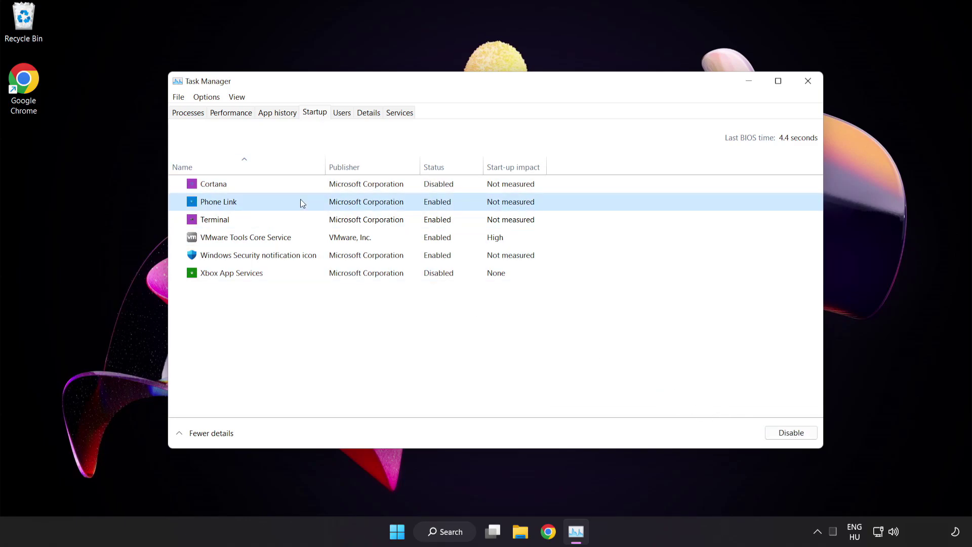
click(787, 435)
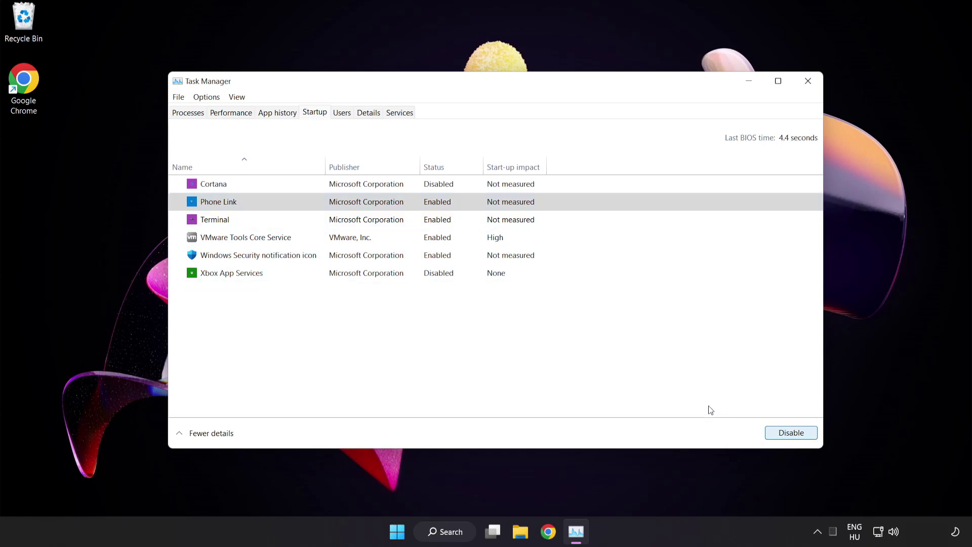
click(314, 222)
click(782, 432)
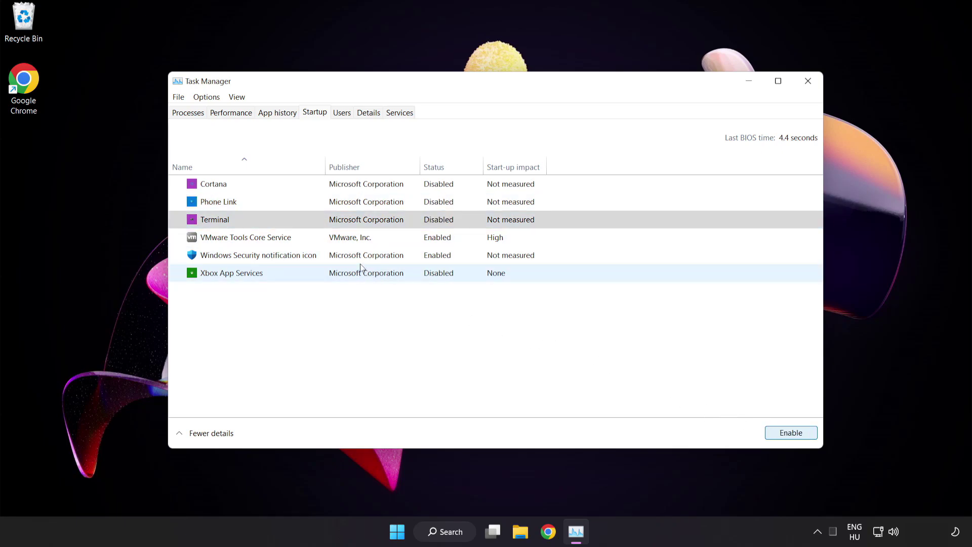
click(330, 256)
click(782, 432)
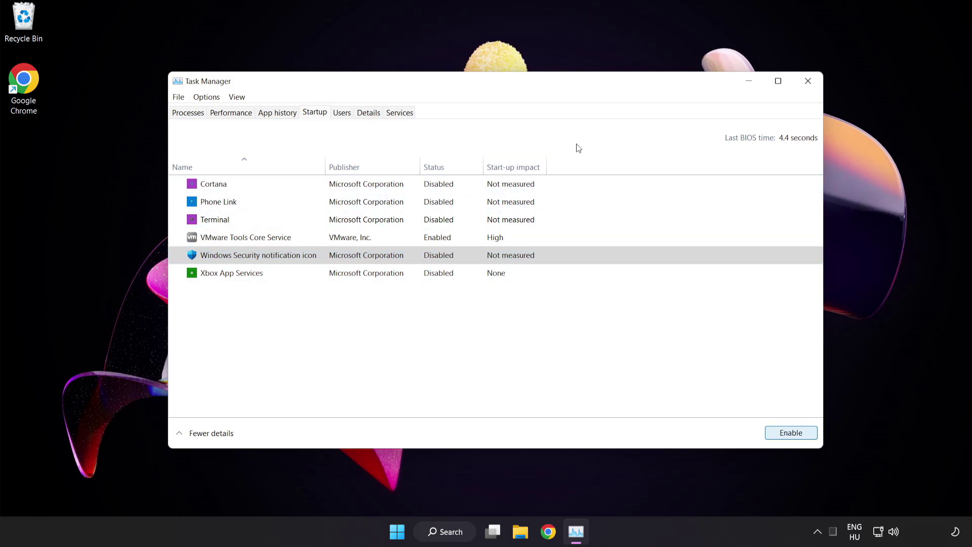
Step: Close Task Manager and launch Windows Security from a 'security' search
click(808, 81)
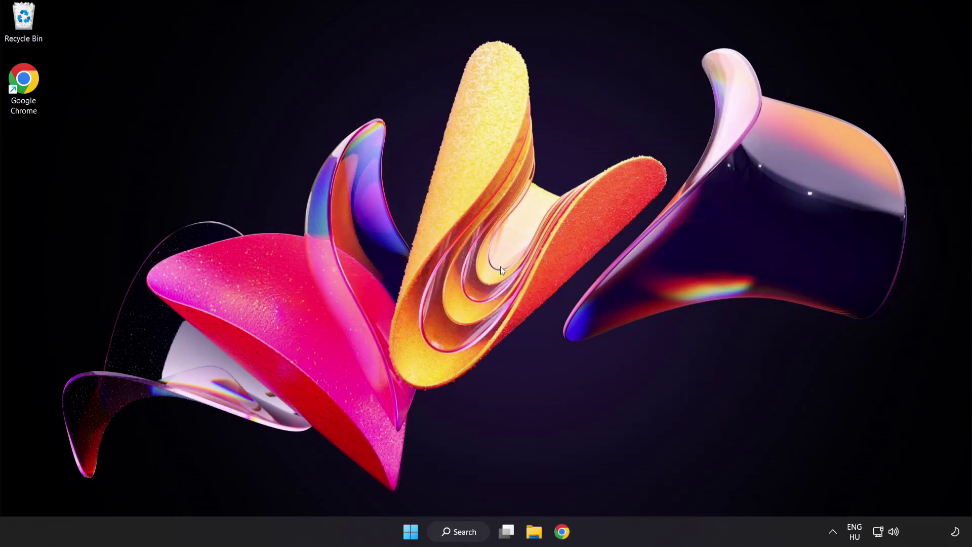
click(465, 532)
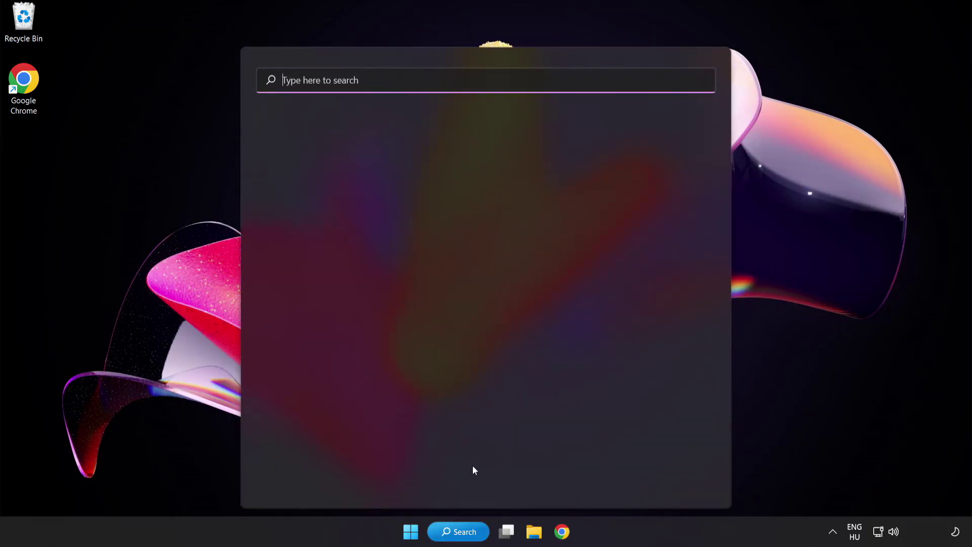
text(sec)
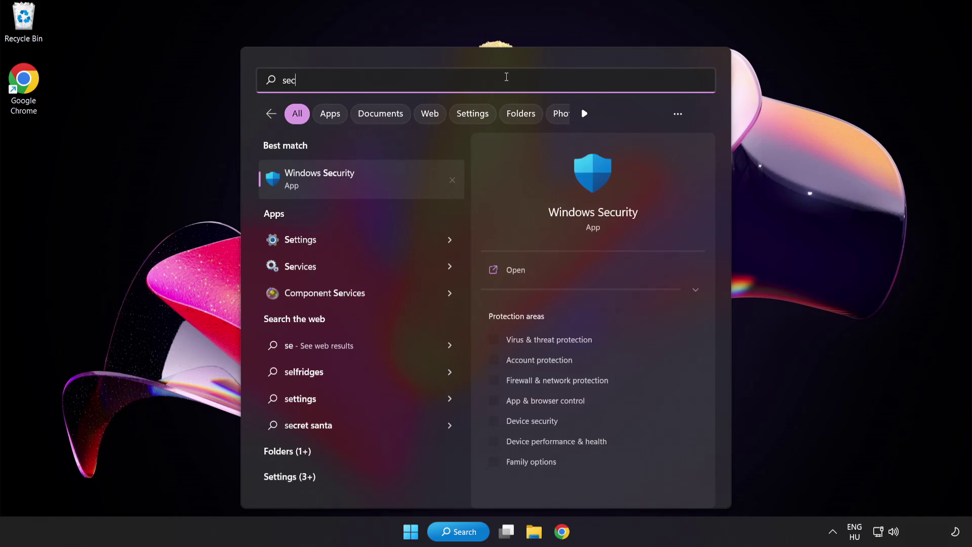
text(urity)
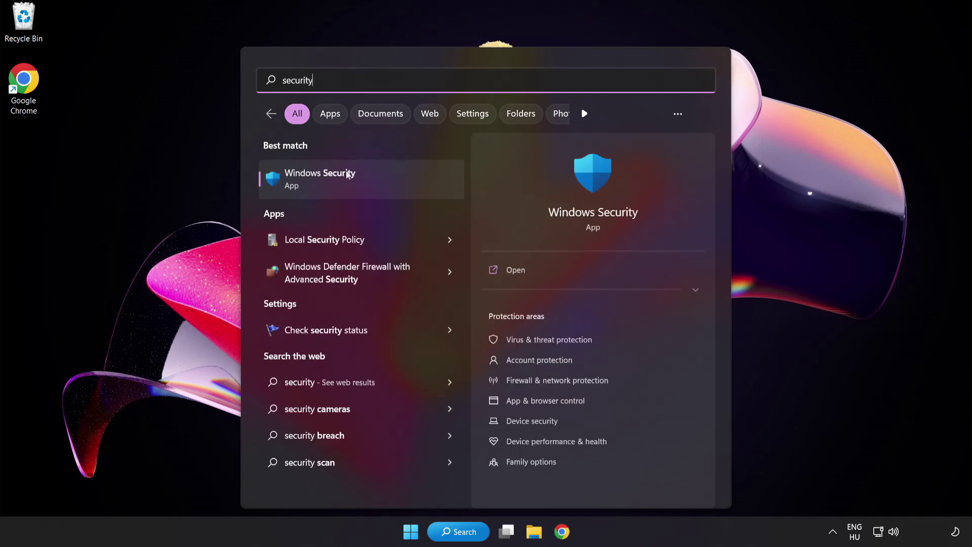
click(367, 180)
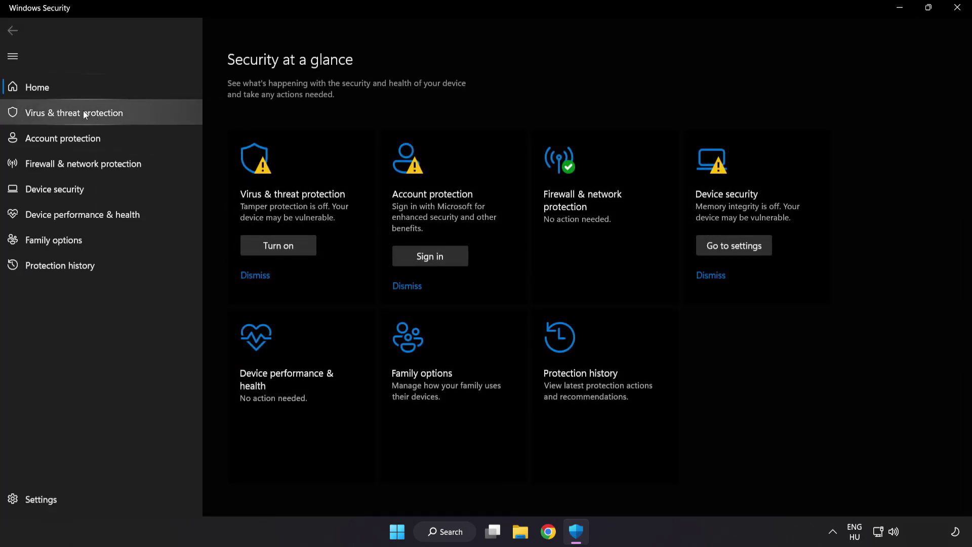
Step: Open the Virus & threat protection settings and reach the Exclusions page listing chrome.exe
click(148, 112)
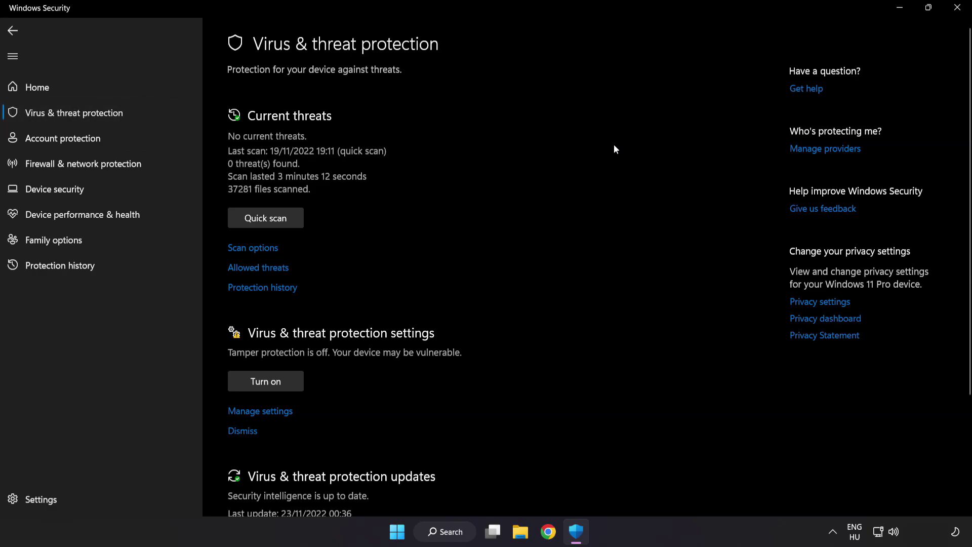
scroll(615, 150, down, 3)
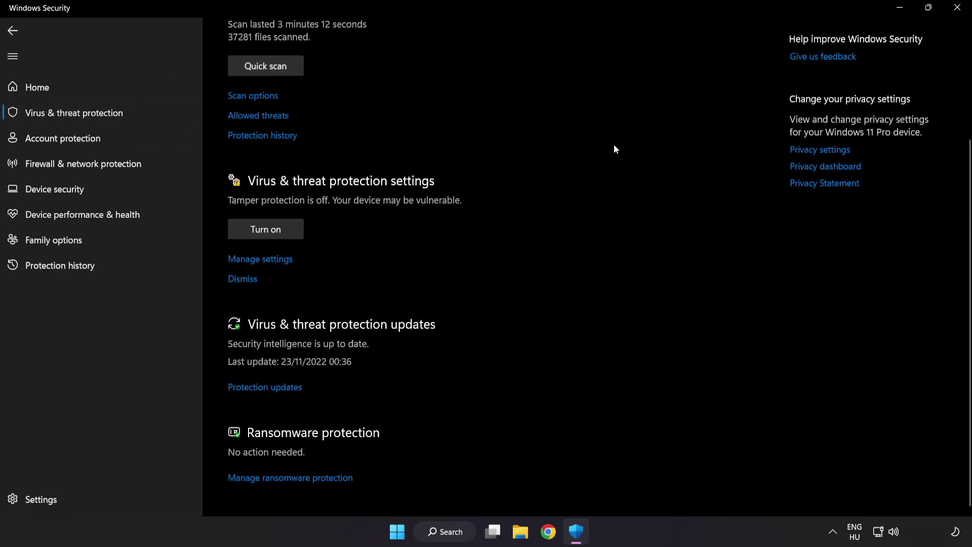
click(266, 261)
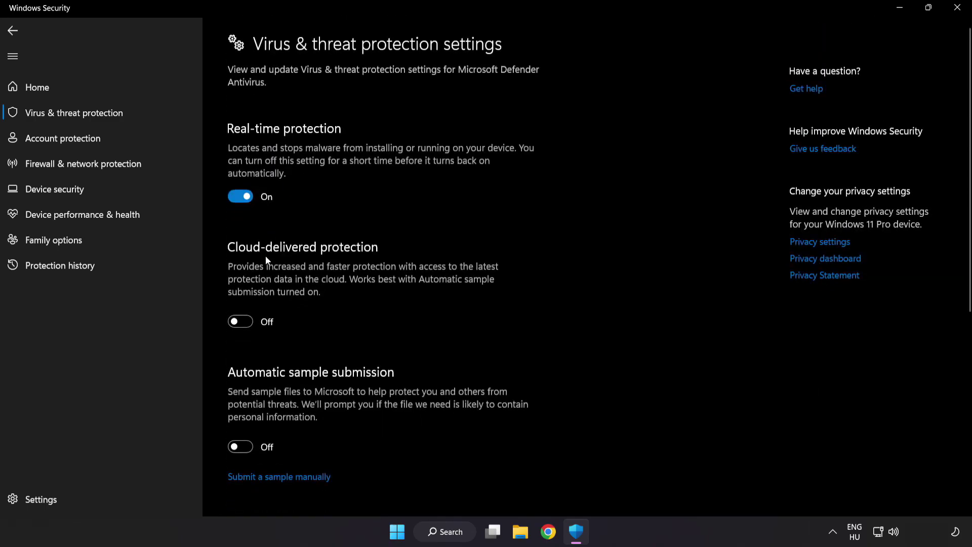
scroll(566, 268, down, 1)
scroll(565, 268, down, 4)
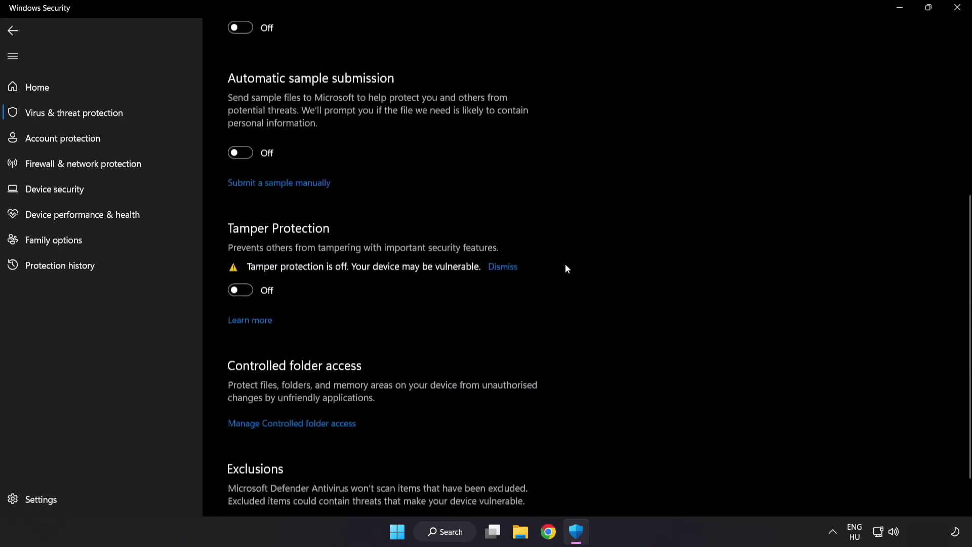
scroll(565, 268, down, 1)
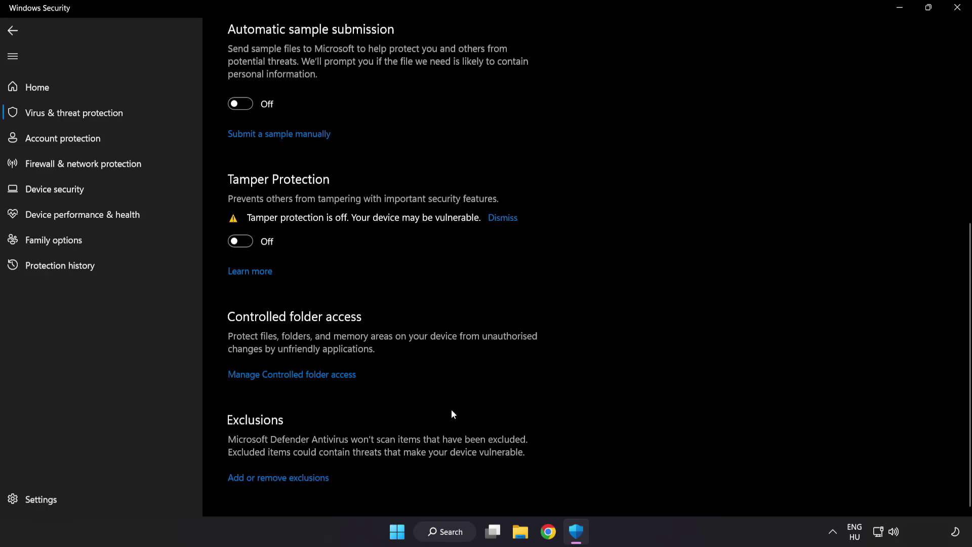
click(283, 478)
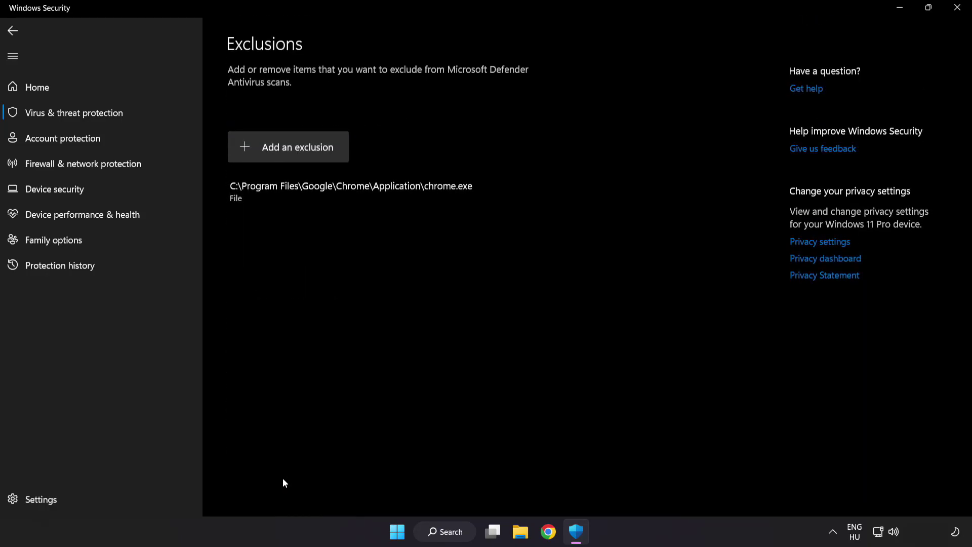
Step: Add a file exclusion for NOT WORKING APP in C:\Program Files (x86)\NOT WORKING APP
click(289, 153)
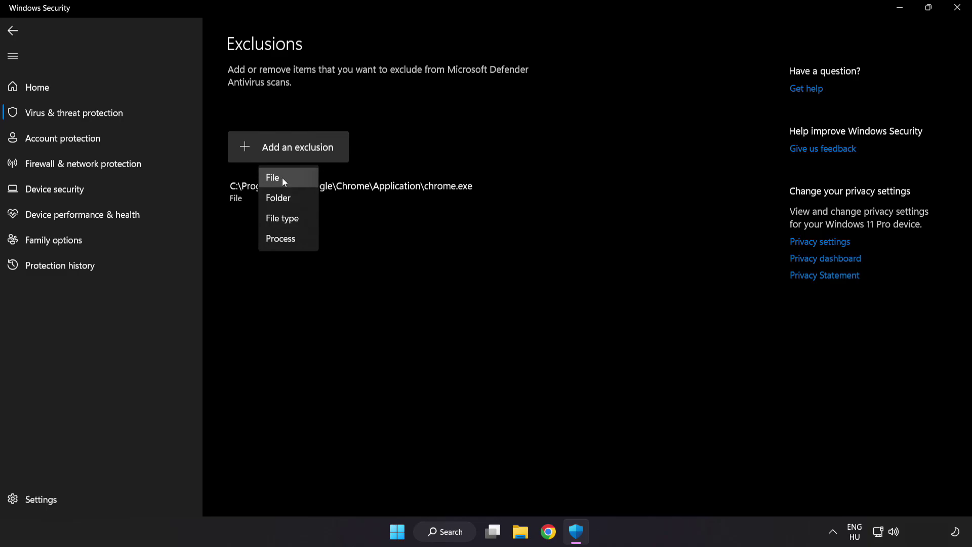
click(282, 177)
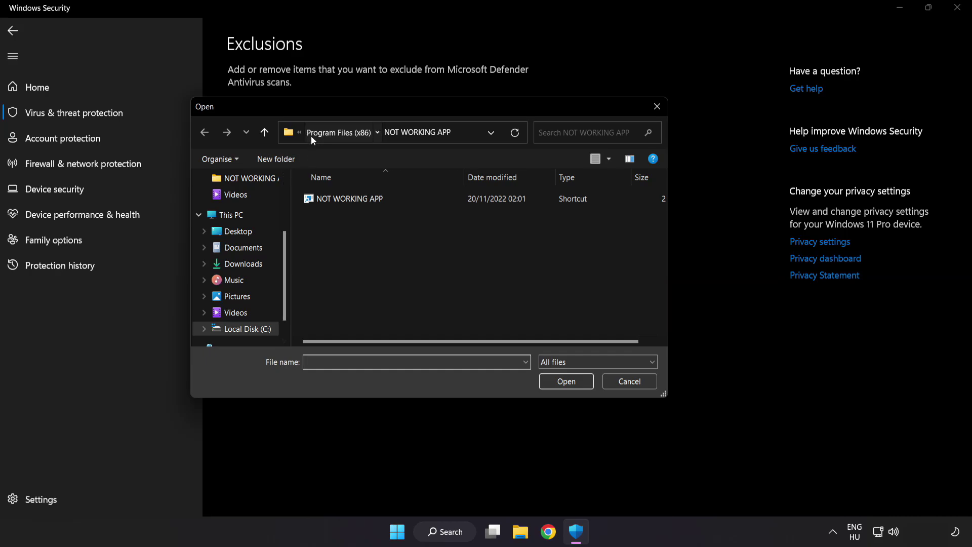
click(310, 135)
click(320, 132)
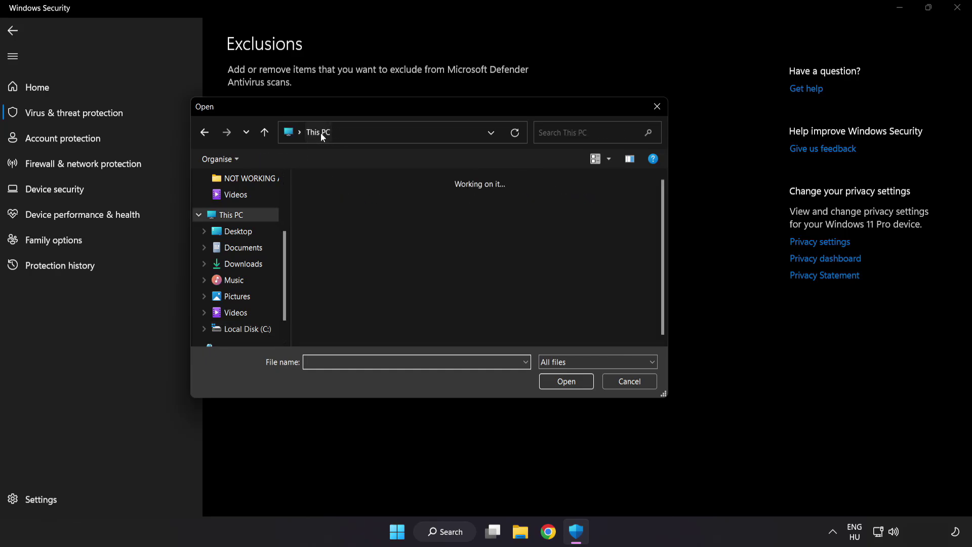
double_click(362, 330)
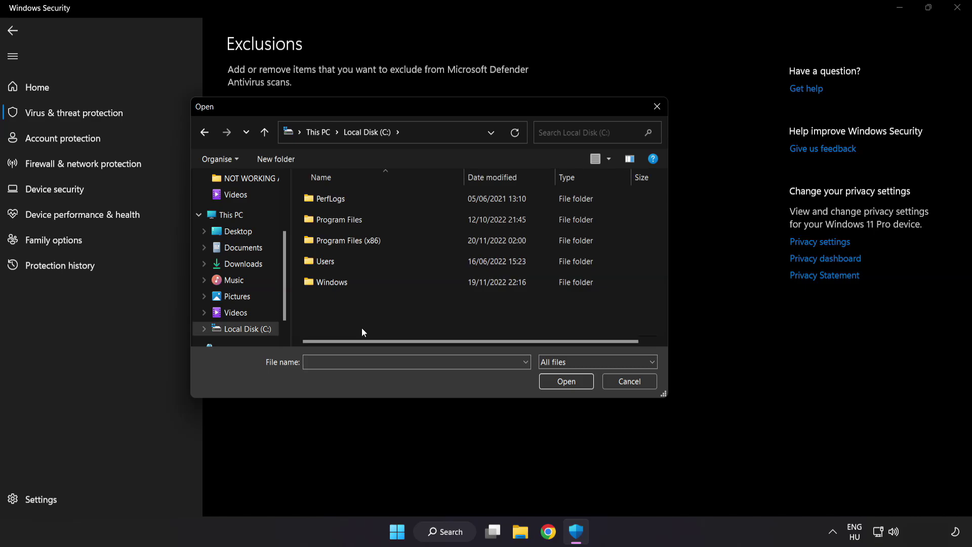
double_click(373, 238)
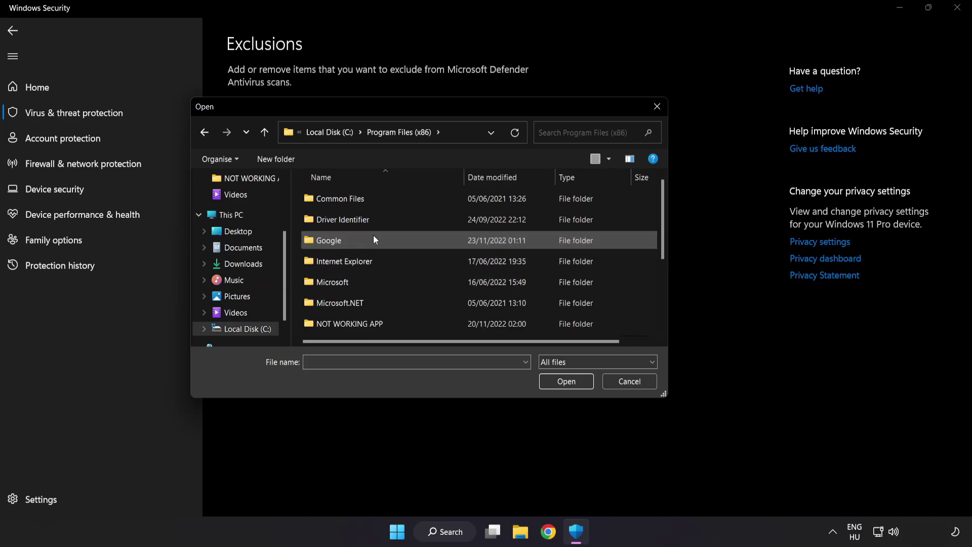
scroll(359, 333, down, 1)
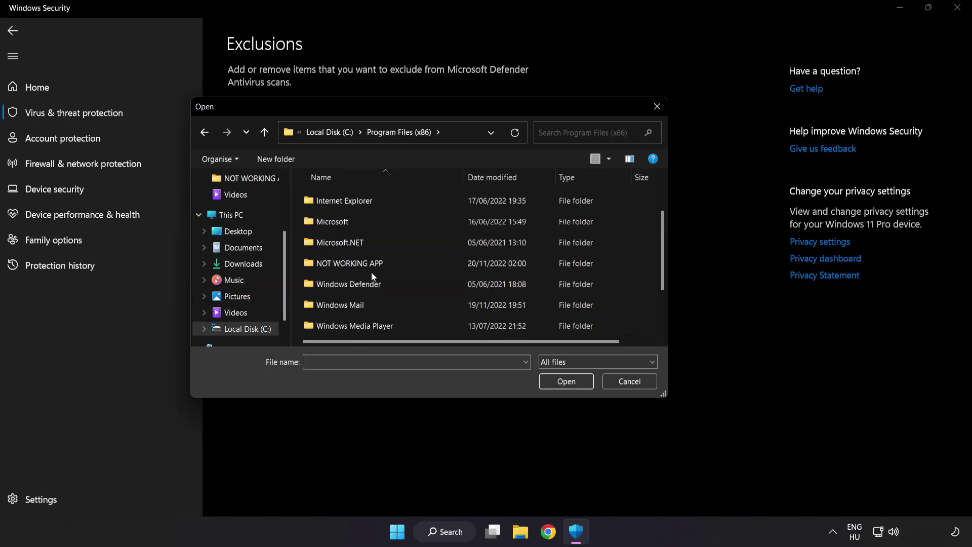
double_click(386, 264)
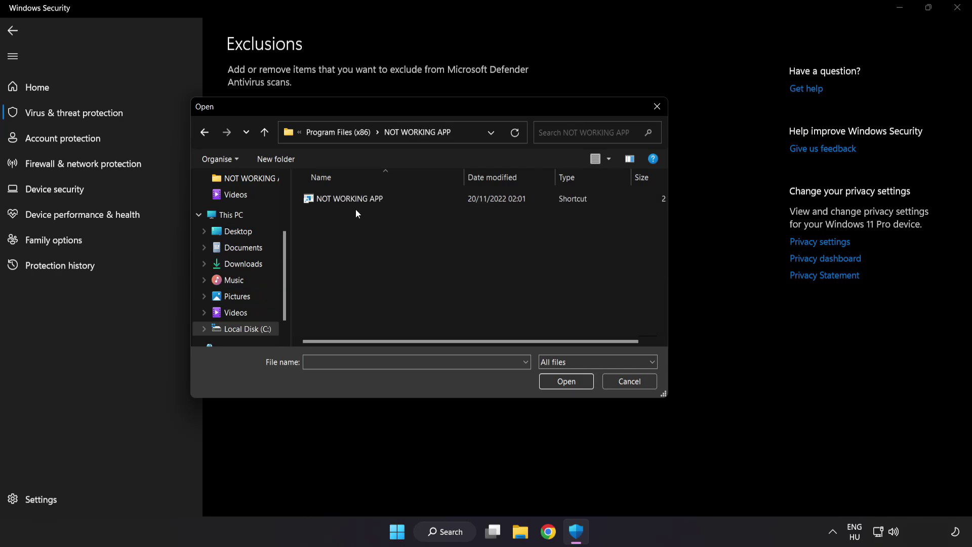
click(327, 202)
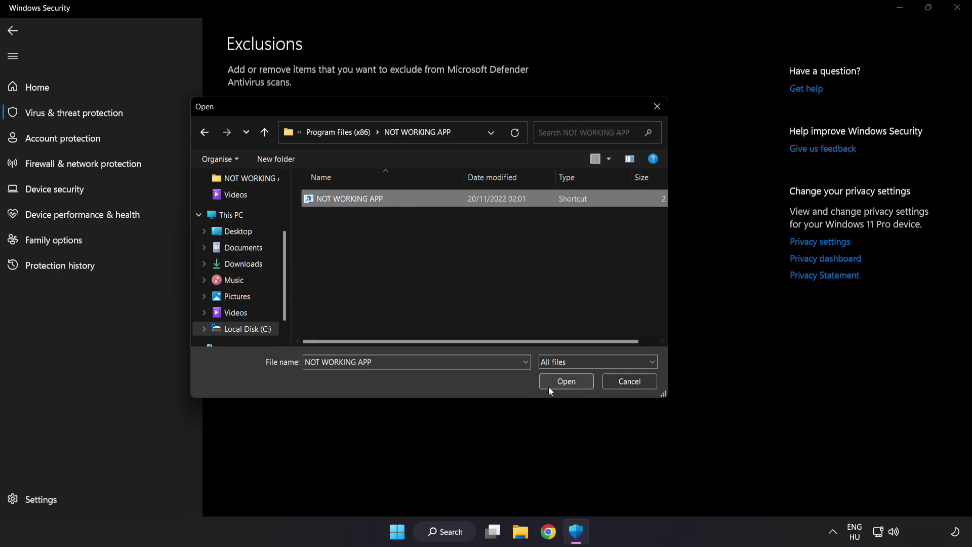
click(567, 382)
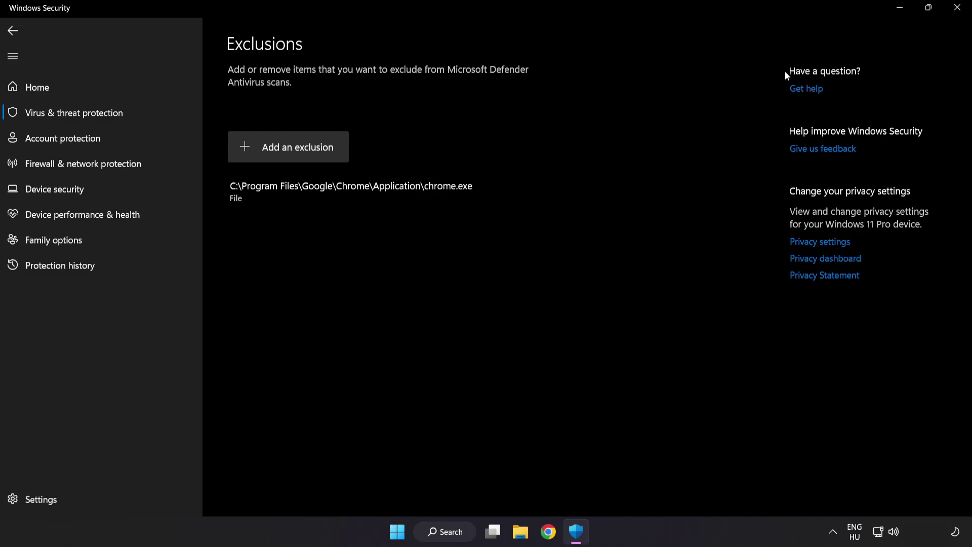
Step: Close Windows Security and show the Start menu's Sleep, Shut down and Restart options
click(954, 15)
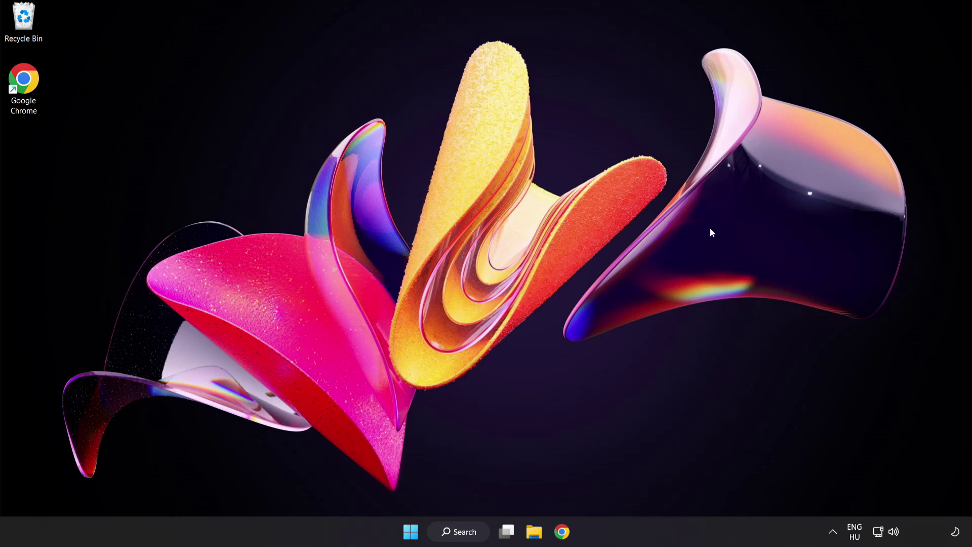
click(410, 531)
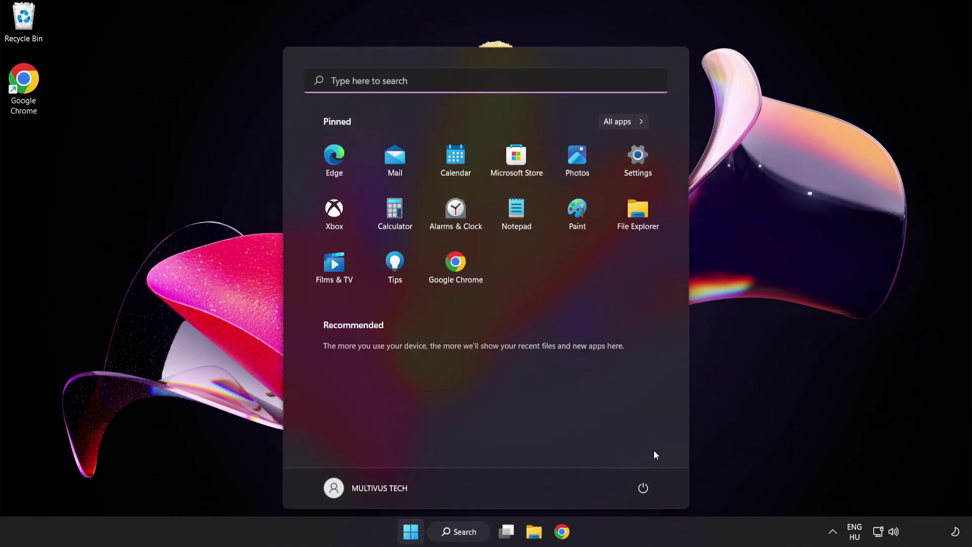
click(645, 489)
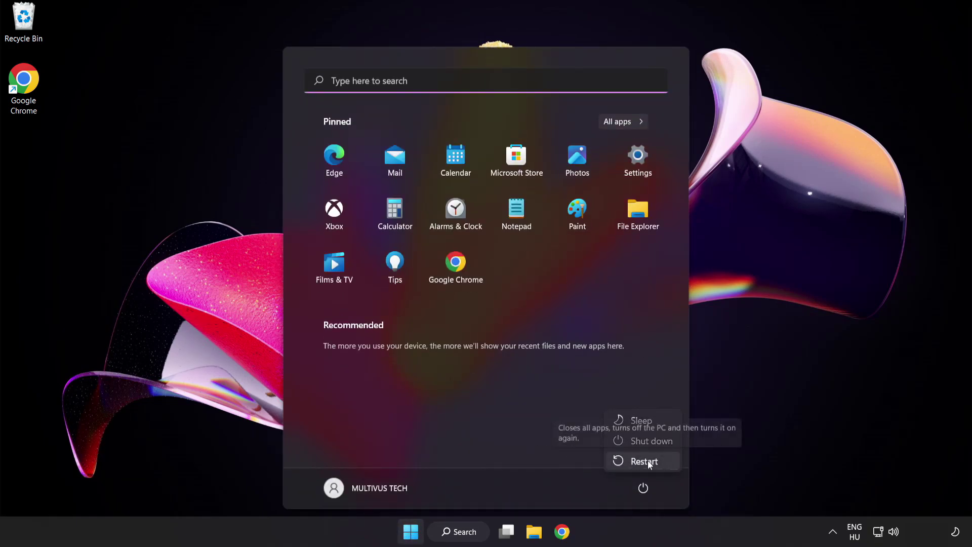